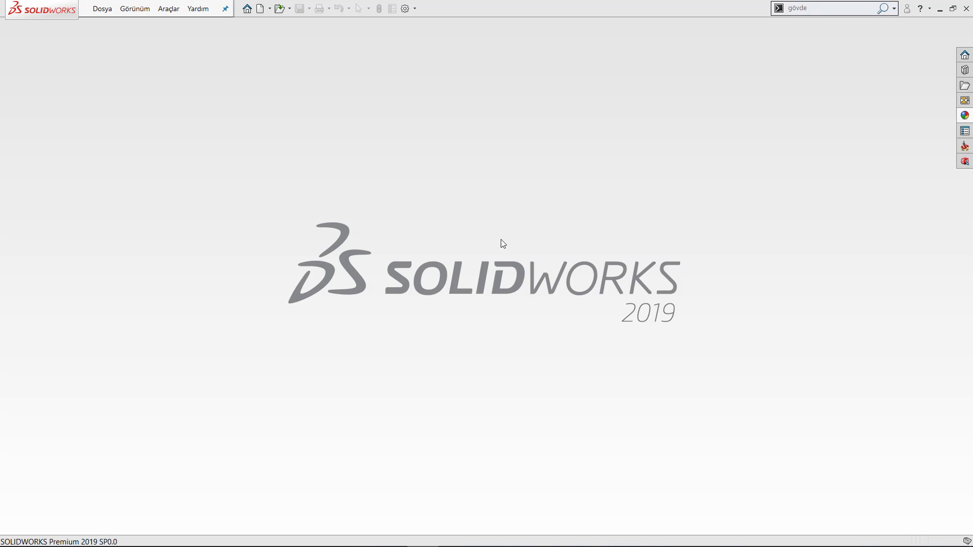
# - Create a new part and start a sketch on the Front Plane (Ön Düzlem)
pyautogui.click(261, 12)
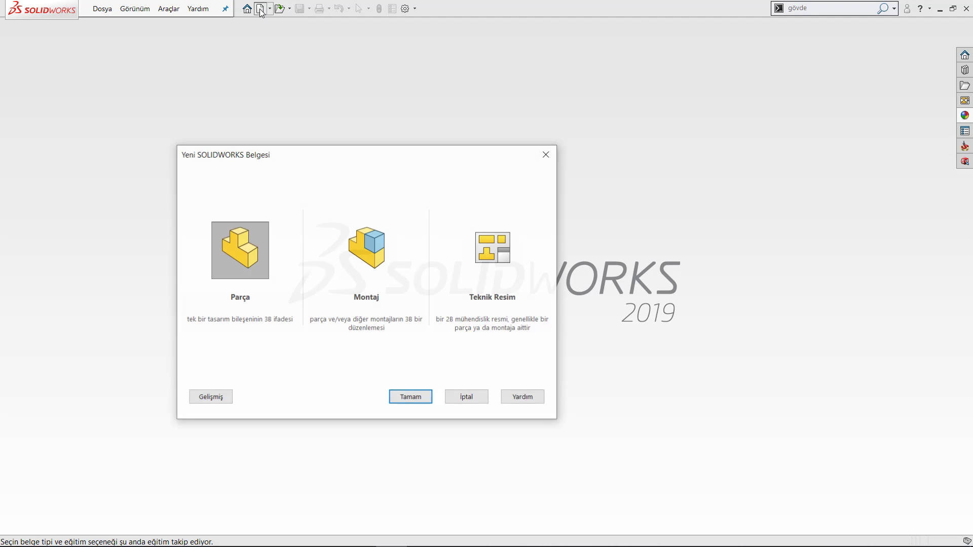
pyautogui.doubleClick(248, 245)
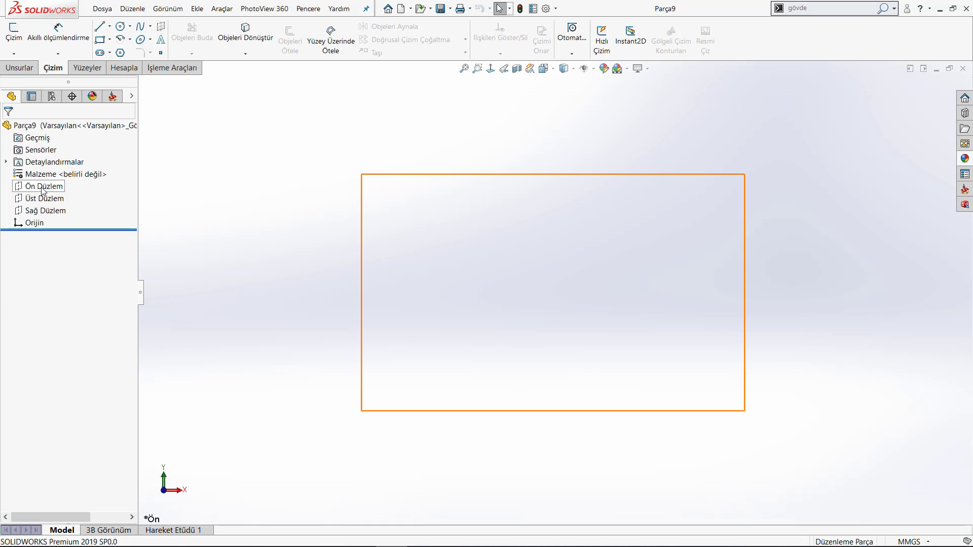
pyautogui.click(43, 188)
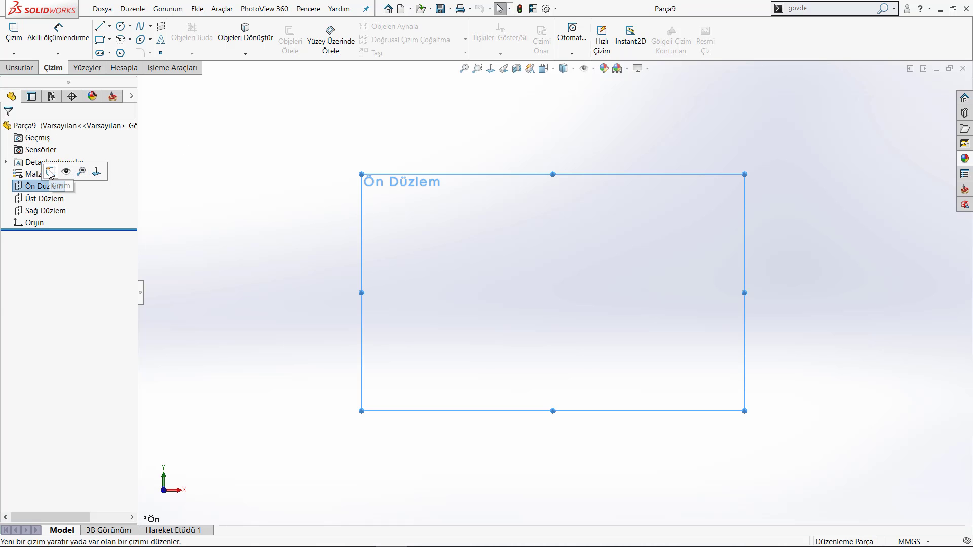
pyautogui.click(50, 172)
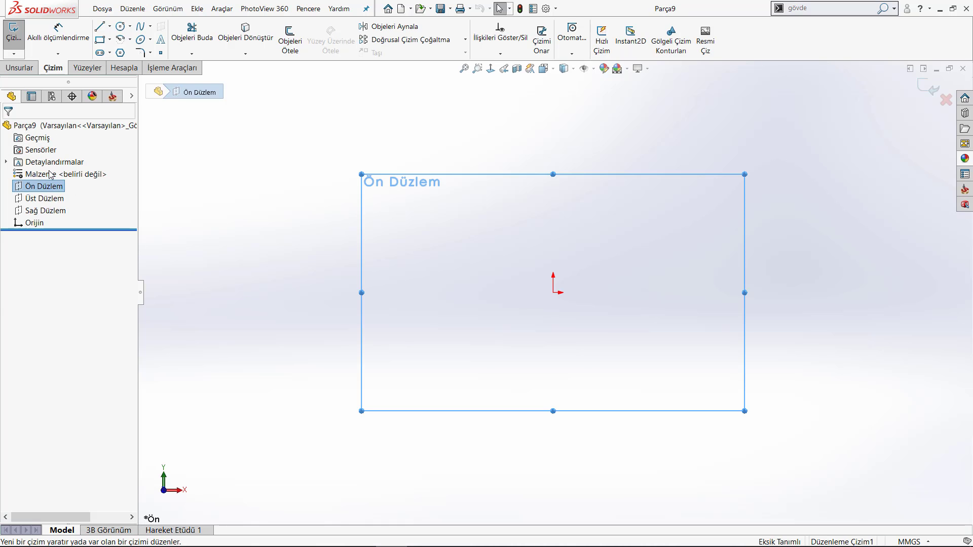
# - Draw a trial line, orbit to inspect it, return to Normal To view, and delete it
pyautogui.click(100, 26)
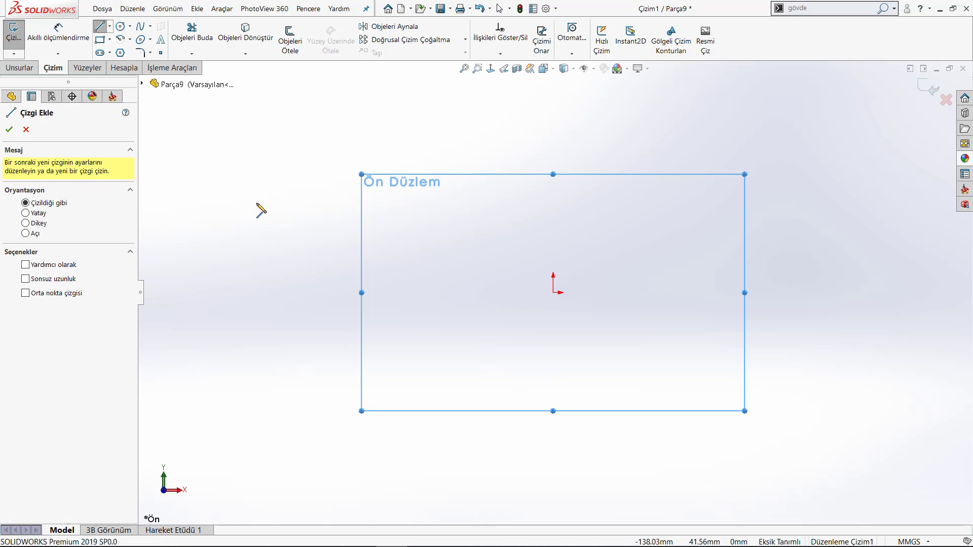
pyautogui.click(332, 210)
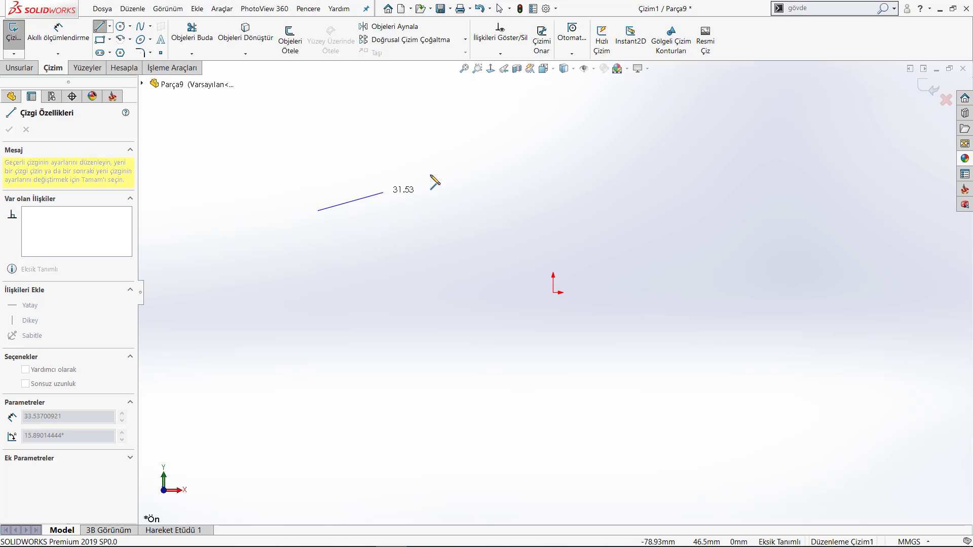
pyautogui.doubleClick(514, 298)
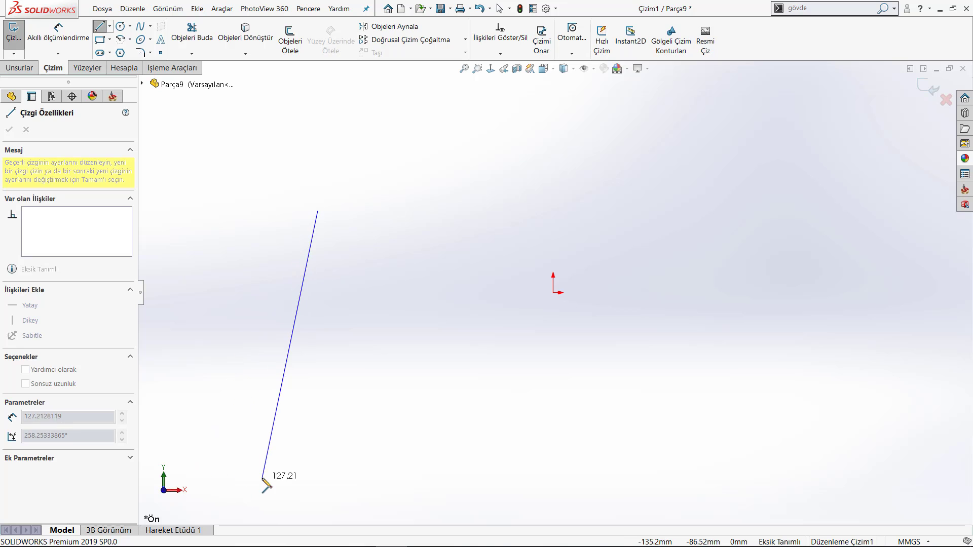
pyautogui.moveTo(258, 459)
pyautogui.mouseDown(button='middle')
pyautogui.moveTo(265, 405)
pyautogui.moveTo(290, 358)
pyautogui.mouseUp(button='middle')
pyautogui.click(289, 357)
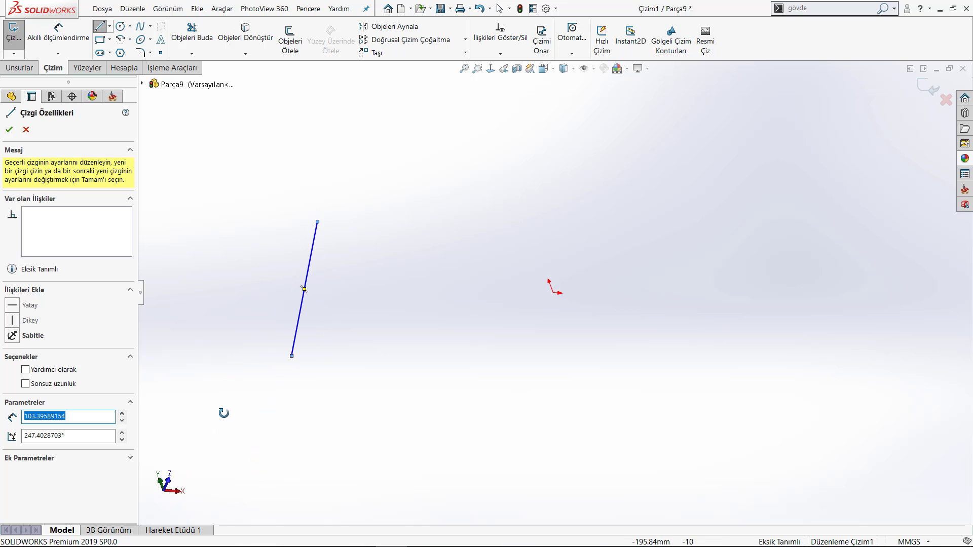
pyautogui.moveTo(224, 413); pyautogui.dragTo(324, 274, button='middle')
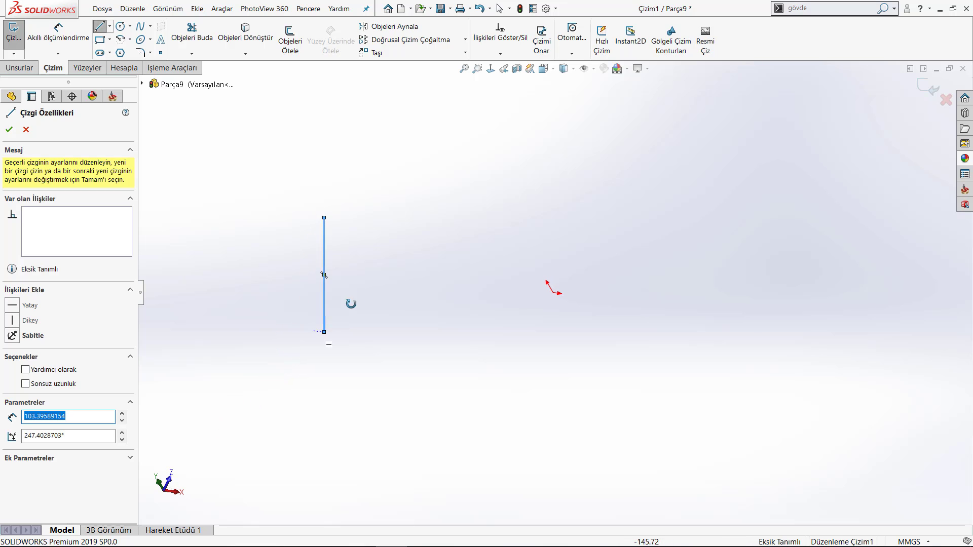
pyautogui.click(491, 71)
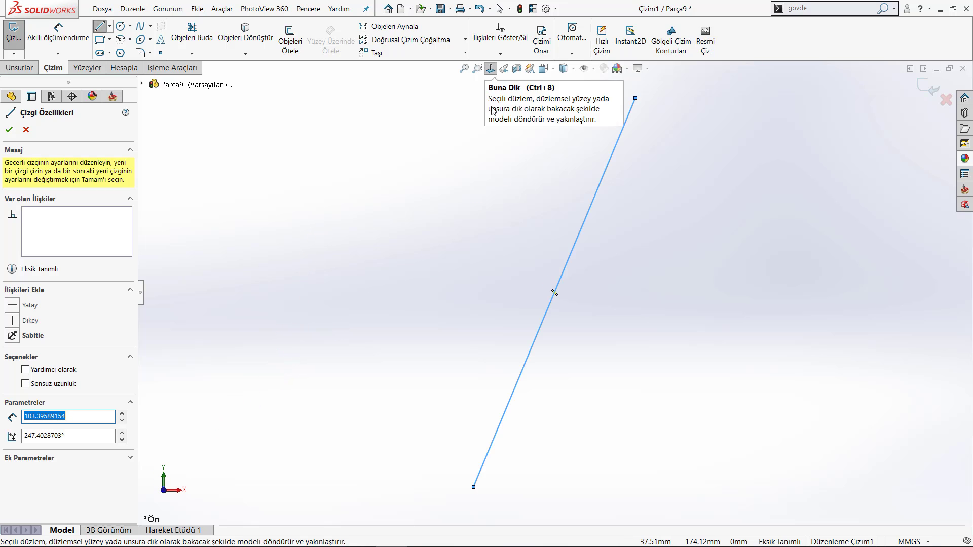
pyautogui.press('Delete')
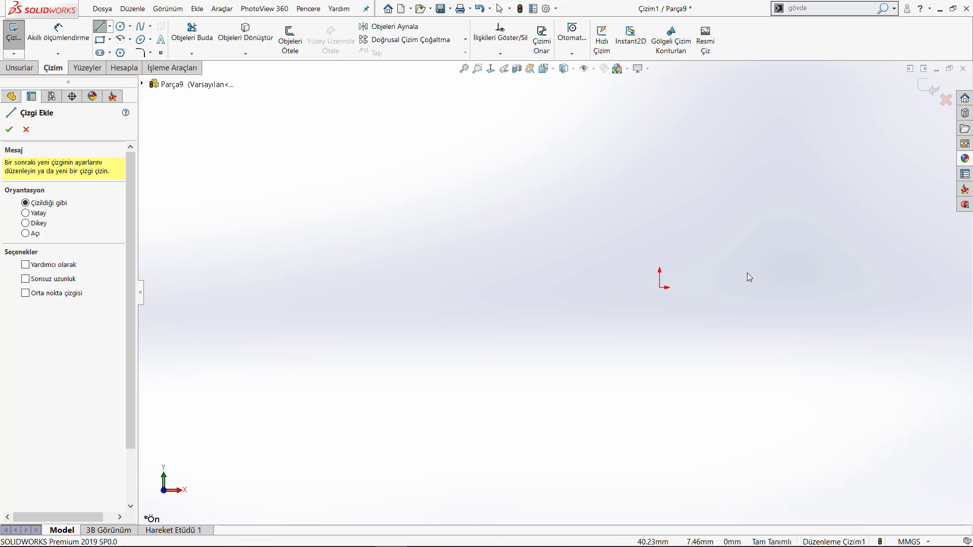
# - Start a line left of the origin, previewing about 134.02 long up to the origin
pyautogui.click(439, 265)
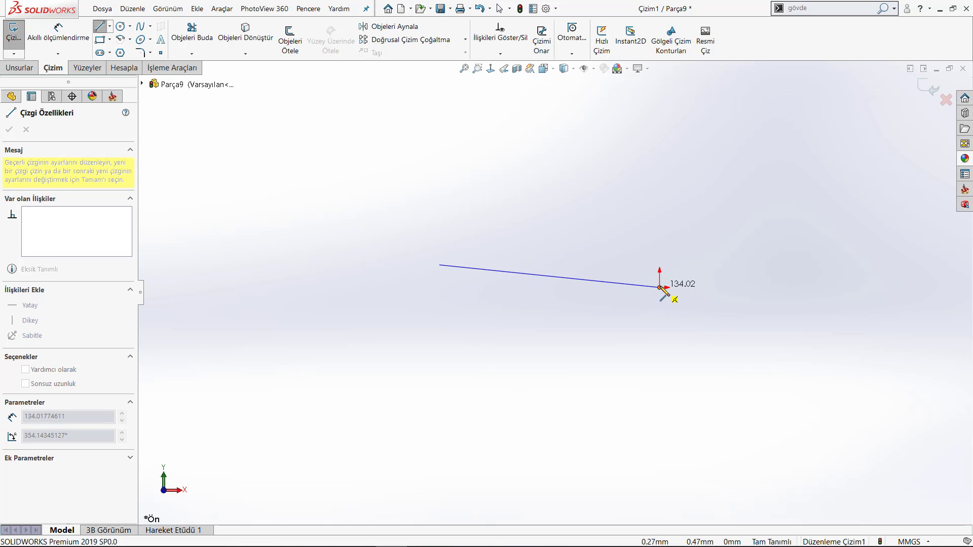
# - Cancel the unfinished line, pan left, and draw a horizontal line from the origin rightward
pyautogui.press('Escape')
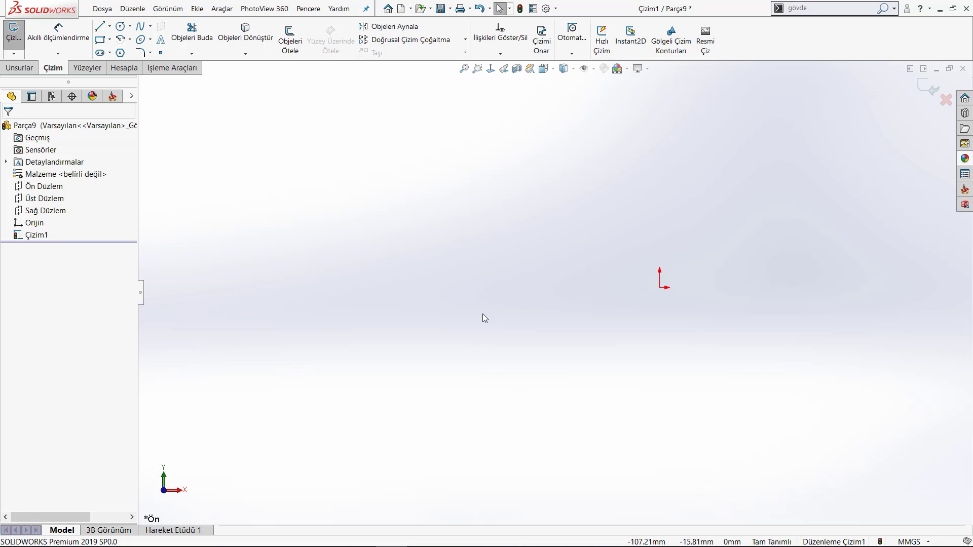
pyautogui.hotkey('ctrl', 'Left')
pyautogui.hotkey('ctrl', 'Left')
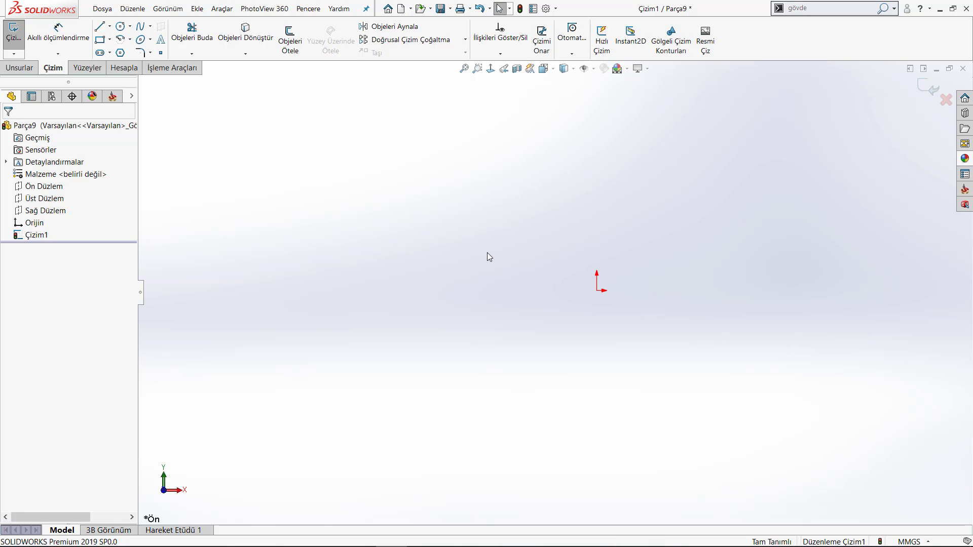
pyautogui.hotkey('ctrl', 'Left')
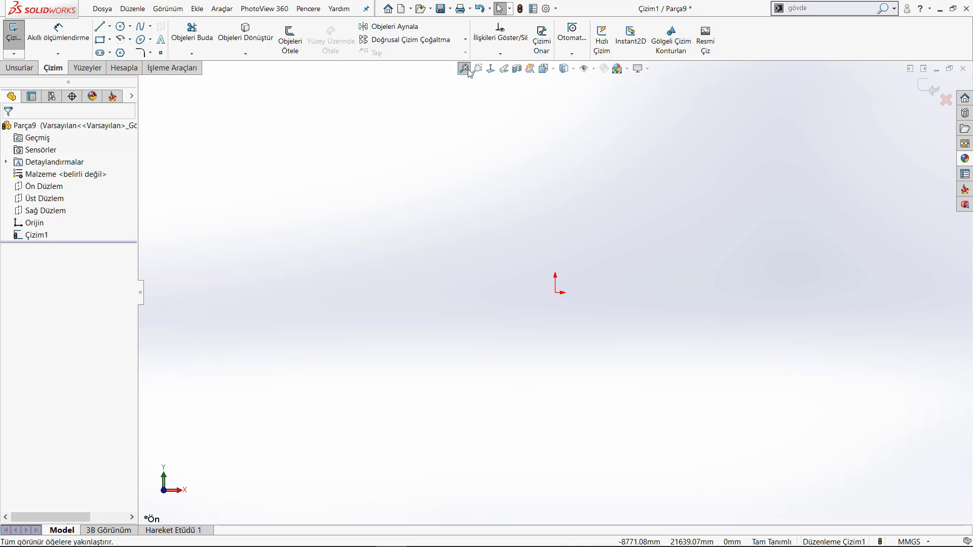
pyautogui.click(100, 27)
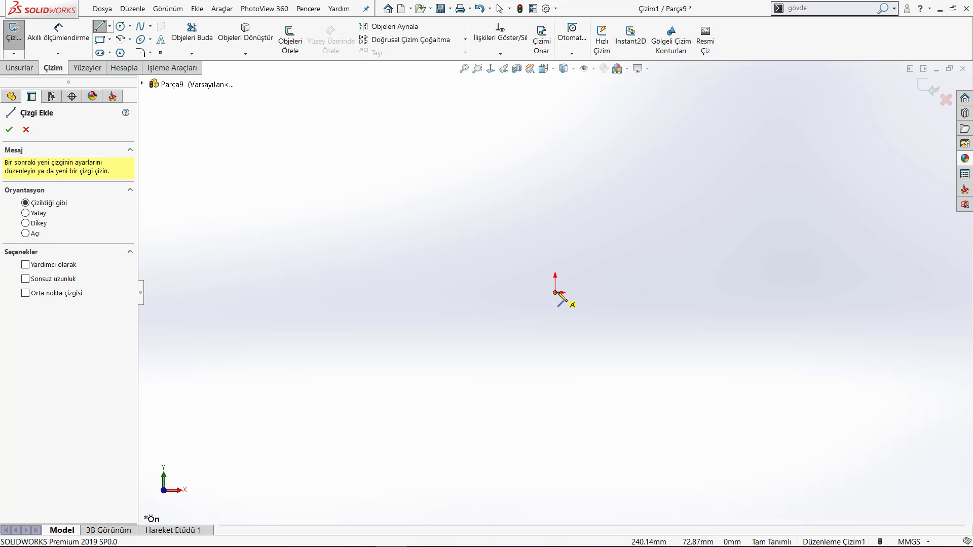
pyautogui.click(556, 293)
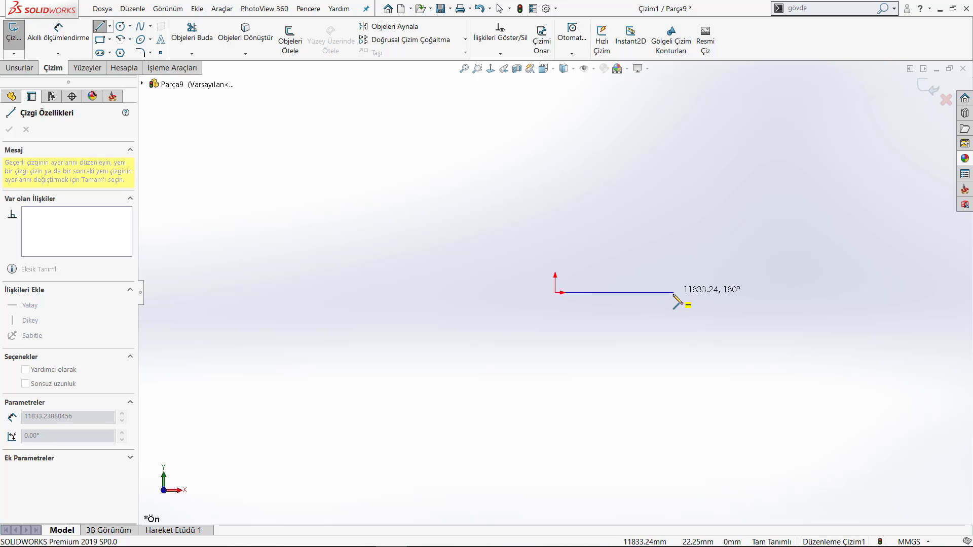
pyautogui.click(672, 293)
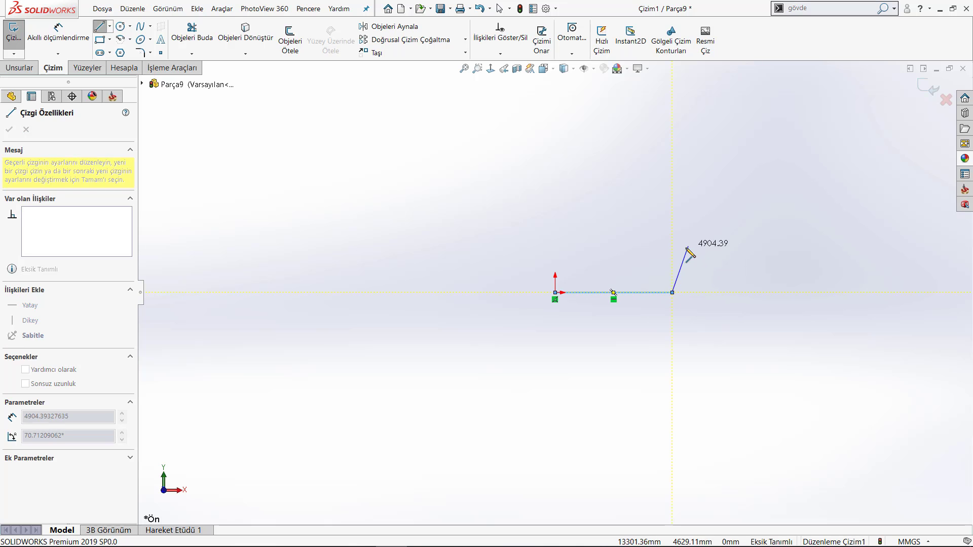
pyautogui.press('Escape')
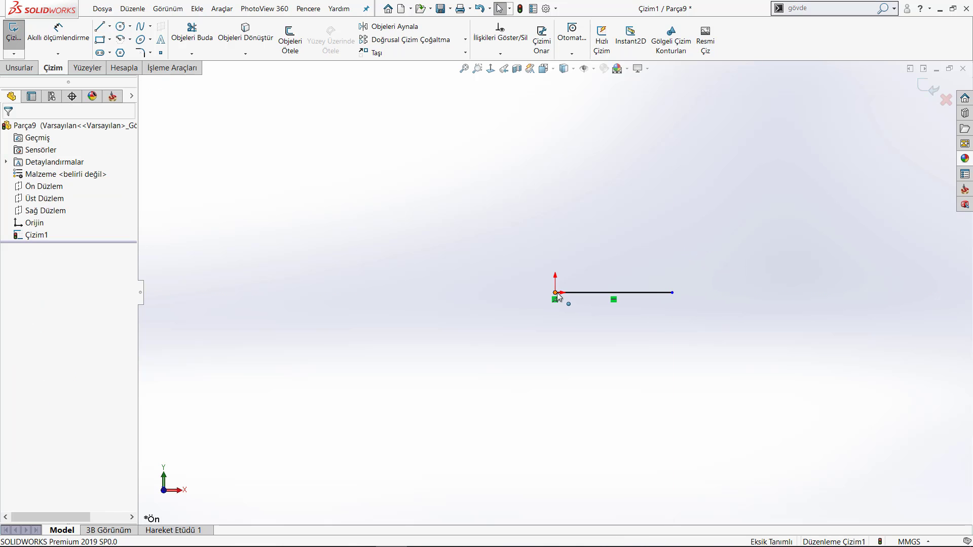
# - Inspect both endpoints of the line, finding the right end at X = 11681.36 mm
pyautogui.click(556, 294)
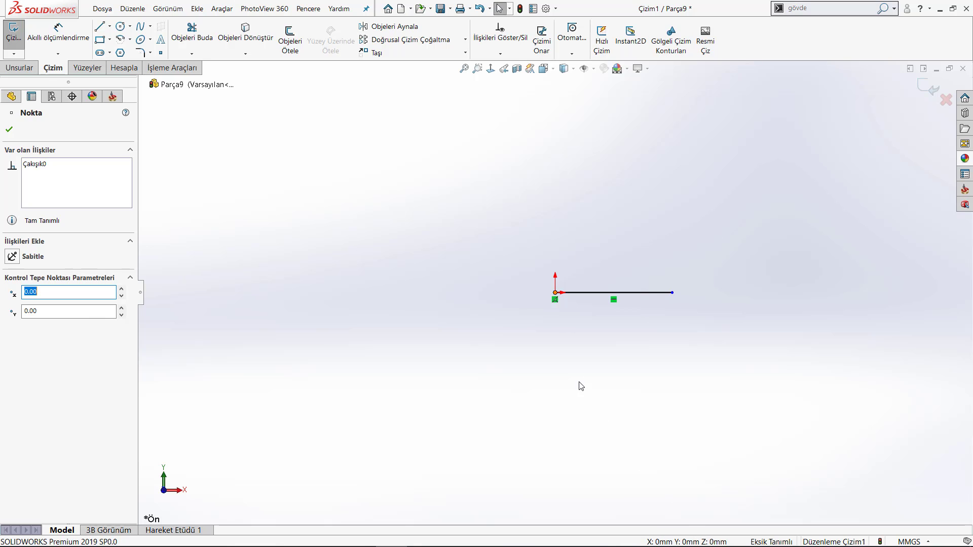
pyautogui.click(556, 293)
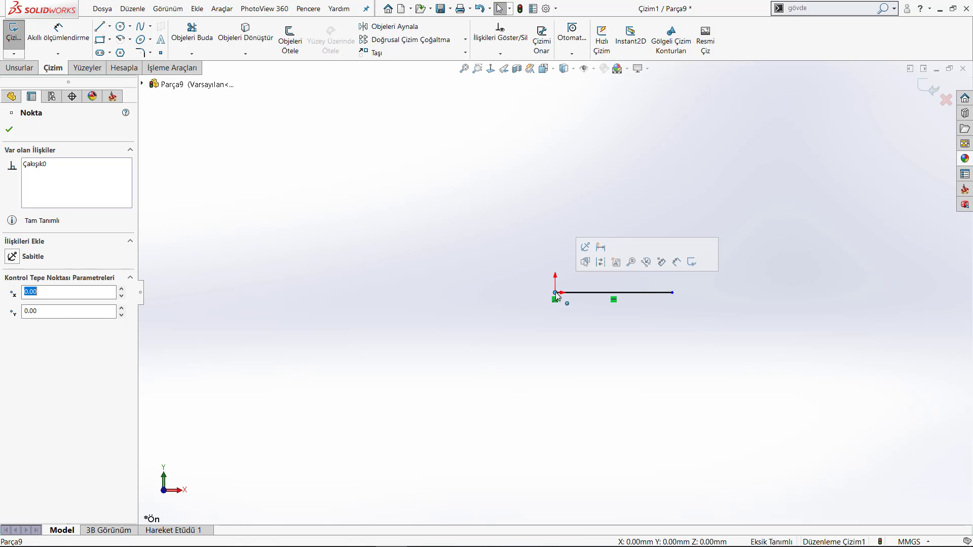
pyautogui.click(662, 330)
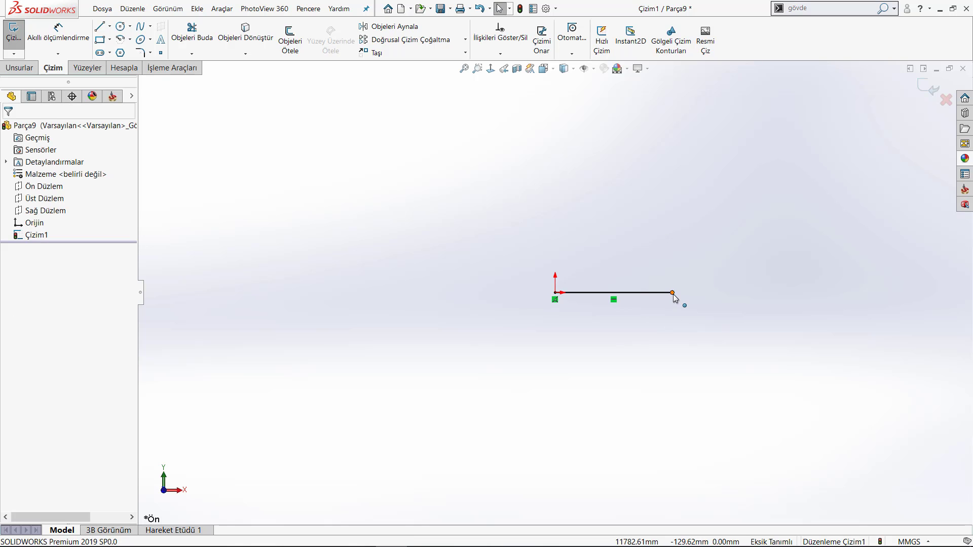
pyautogui.click(672, 293)
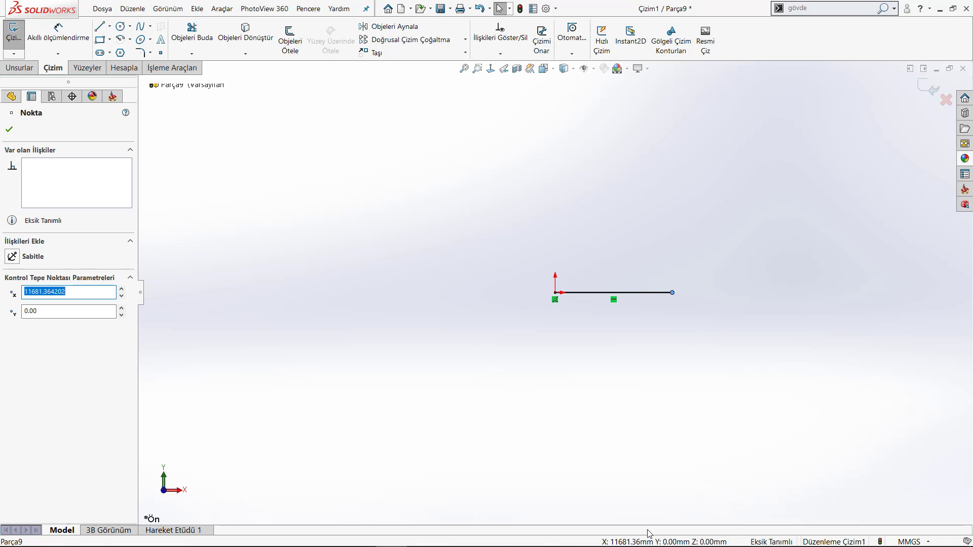
pyautogui.click(656, 441)
# - Abandon the length dimension and delete the horizontal line using a window selection
pyautogui.moveTo(697, 401); pyautogui.dragTo(689, 324, button='right')
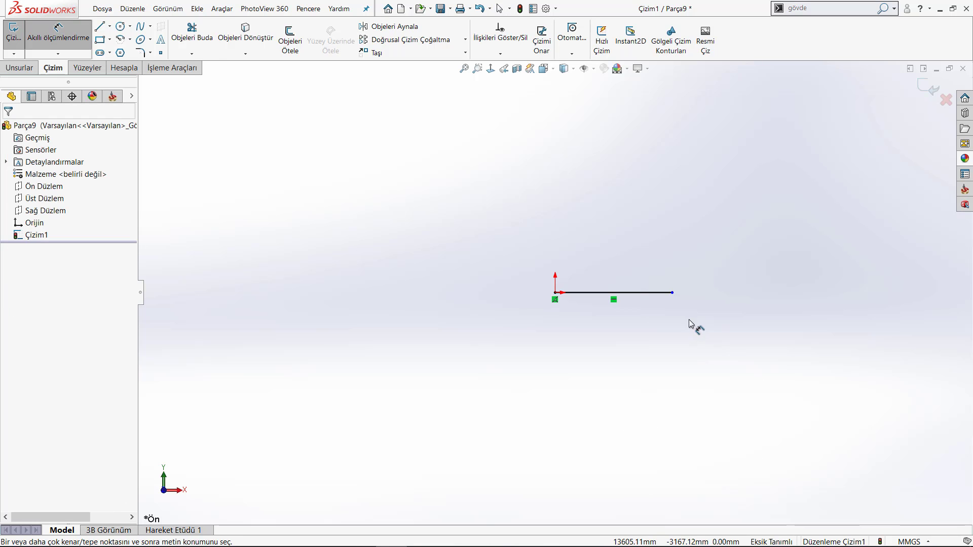
pyautogui.click(647, 293)
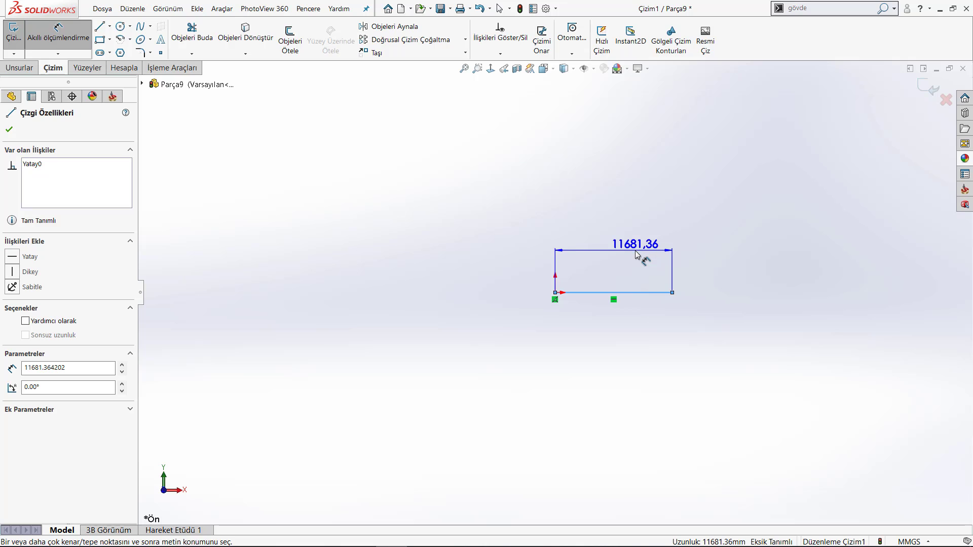
pyautogui.press('Escape')
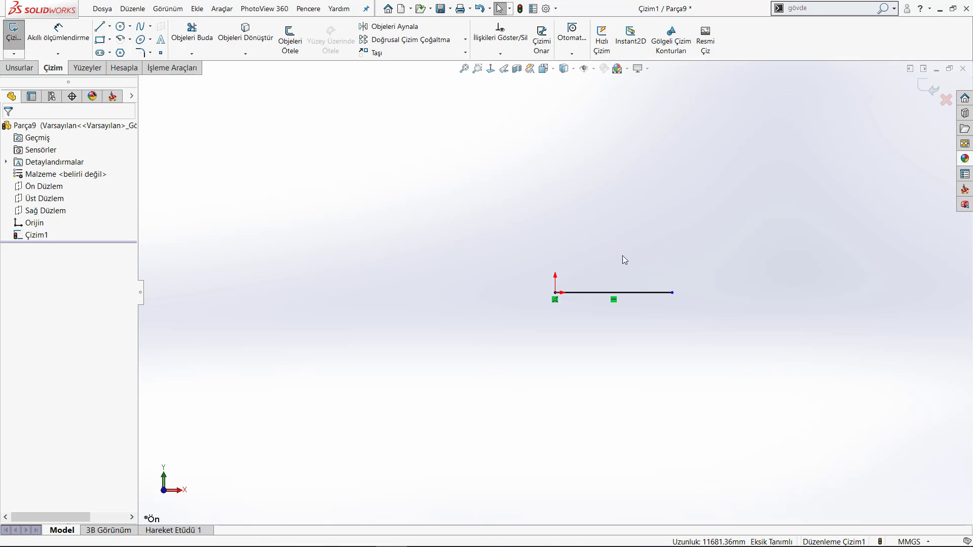
pyautogui.moveTo(492, 197); pyautogui.dragTo(736, 392)
pyautogui.press('Delete')
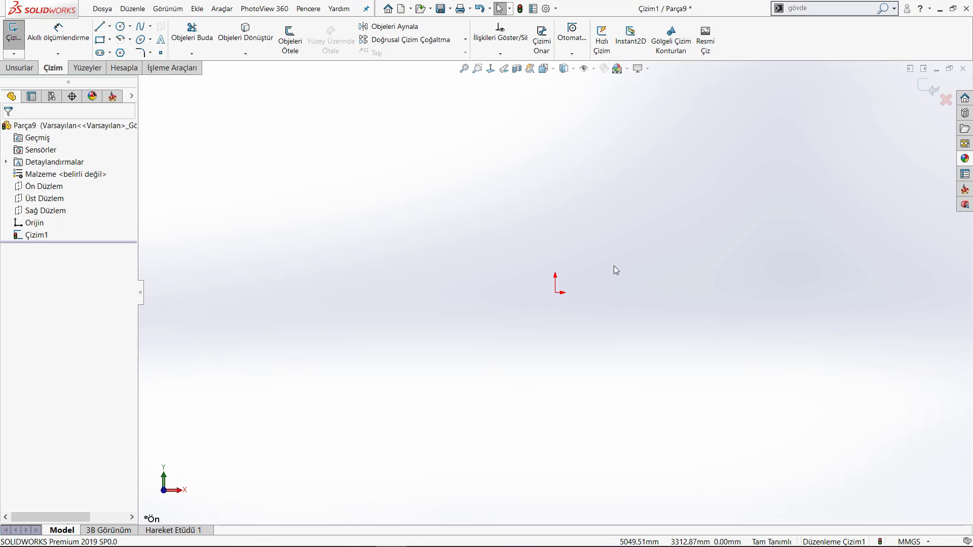
pyautogui.moveTo(691, 278); pyautogui.dragTo(691, 278, button='right')
pyautogui.click(100, 26)
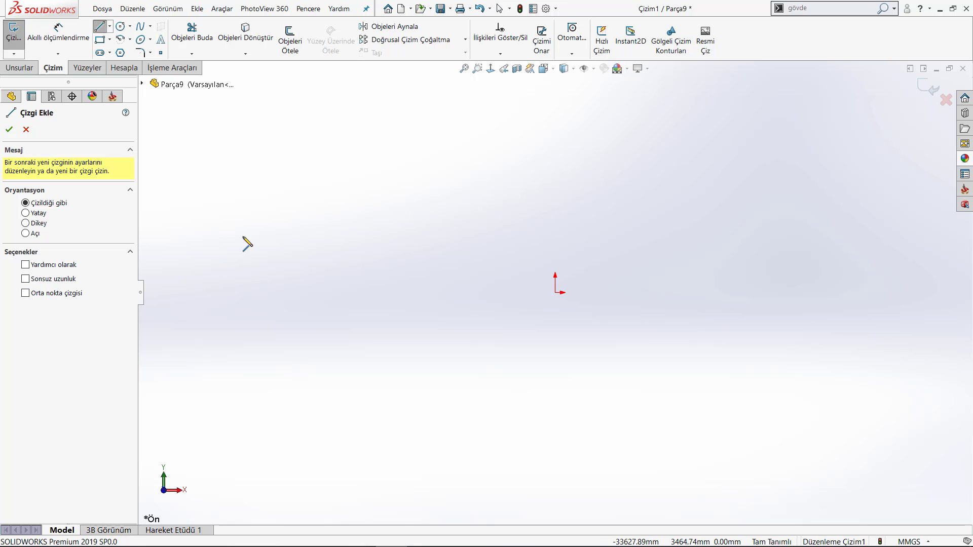
# - Draw the top and right sides of a spiral polyline around the origin
pyautogui.click(364, 241)
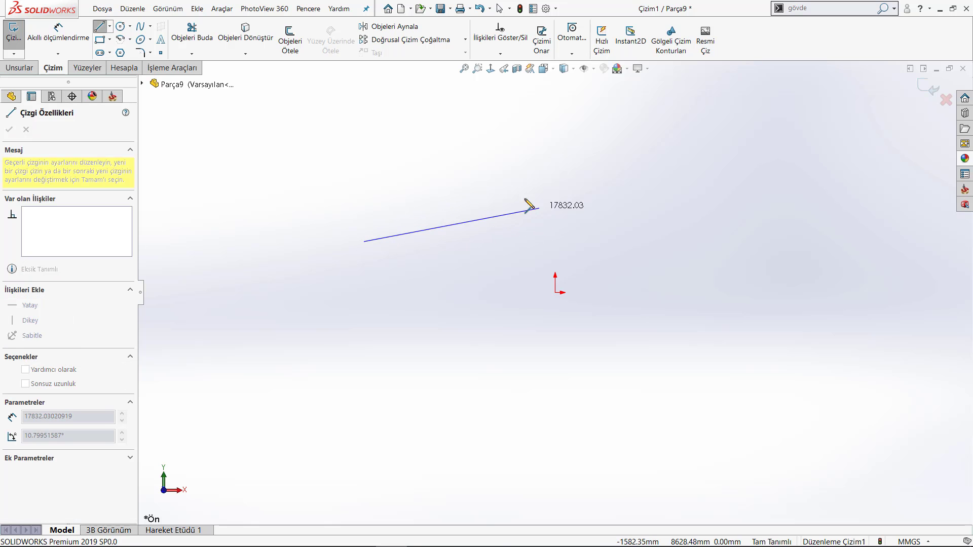
pyautogui.click(464, 197)
pyautogui.click(638, 196)
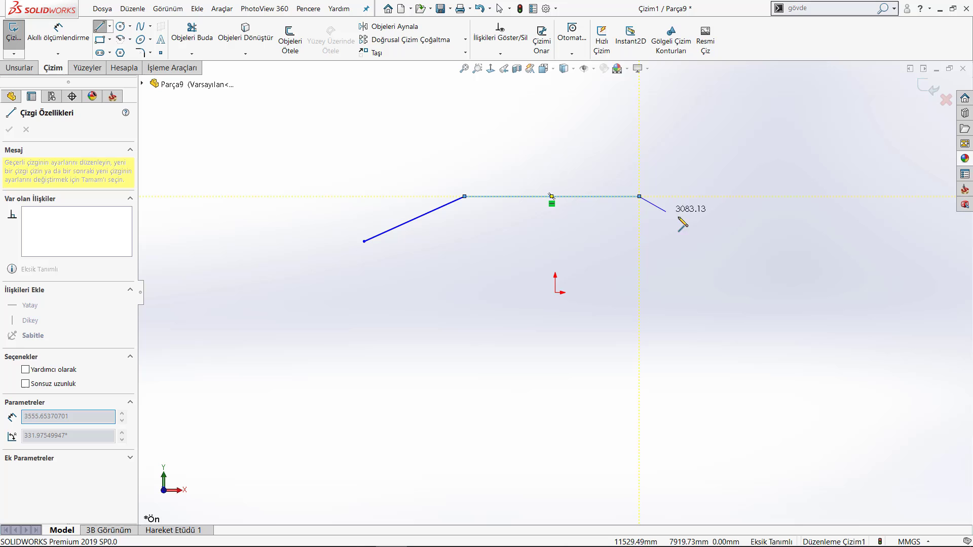
pyautogui.click(739, 262)
pyautogui.click(765, 346)
pyautogui.click(672, 439)
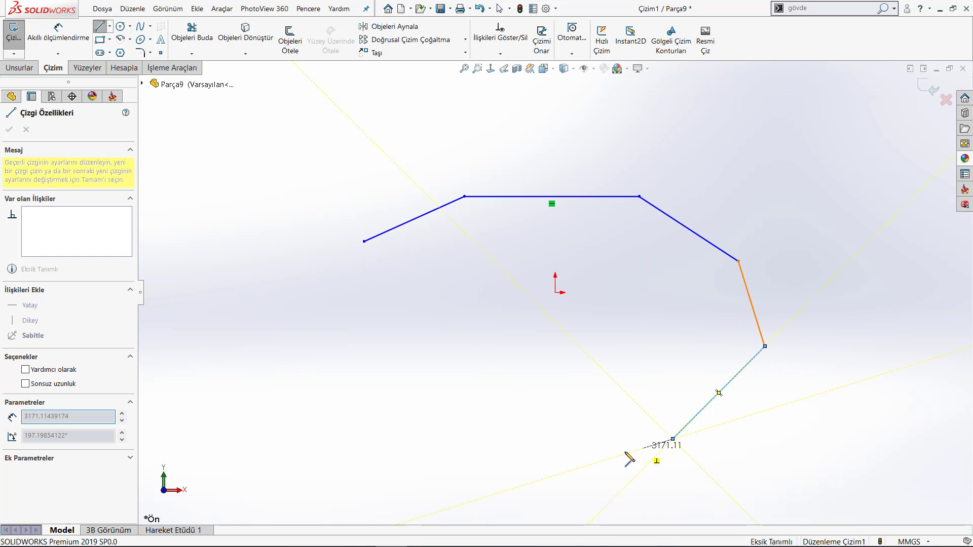
pyautogui.click(500, 456)
# - Complete the spiral along the bottom, left and top, then begin an inner polyline
pyautogui.click(383, 424)
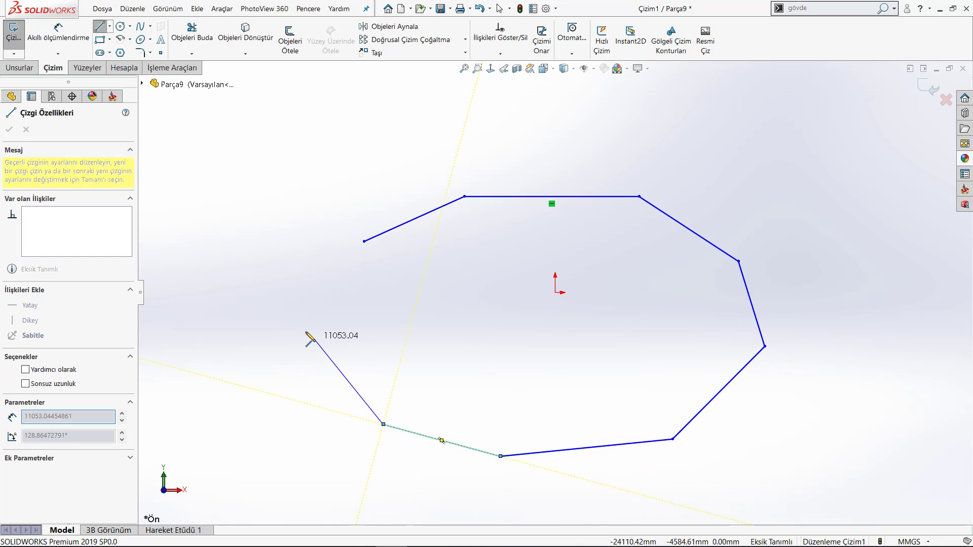
pyautogui.click(307, 334)
pyautogui.click(192, 219)
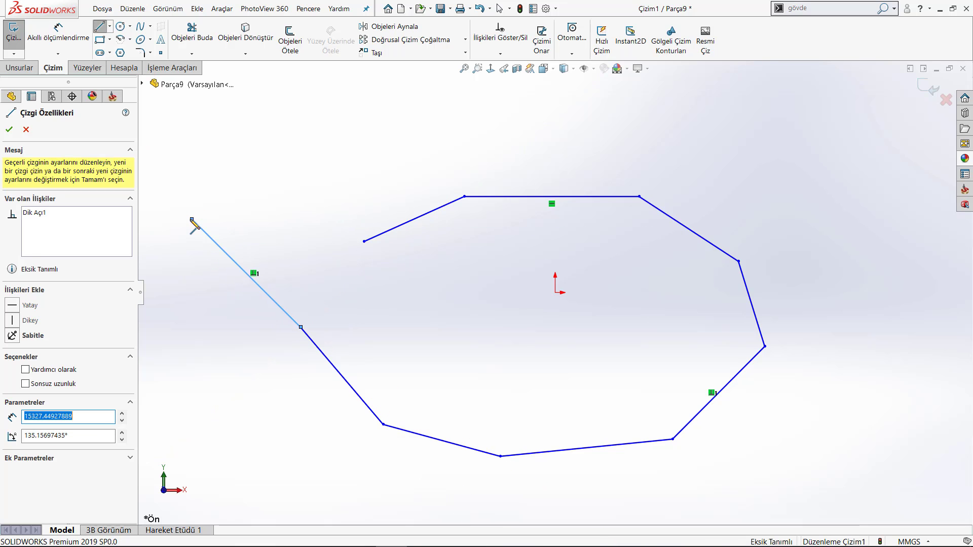
pyautogui.click(245, 121)
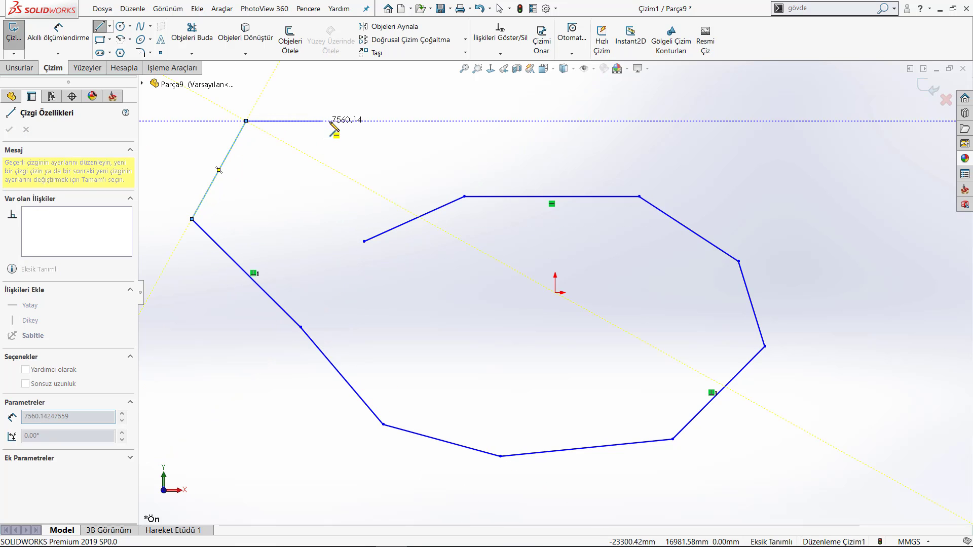
pyautogui.click(418, 121)
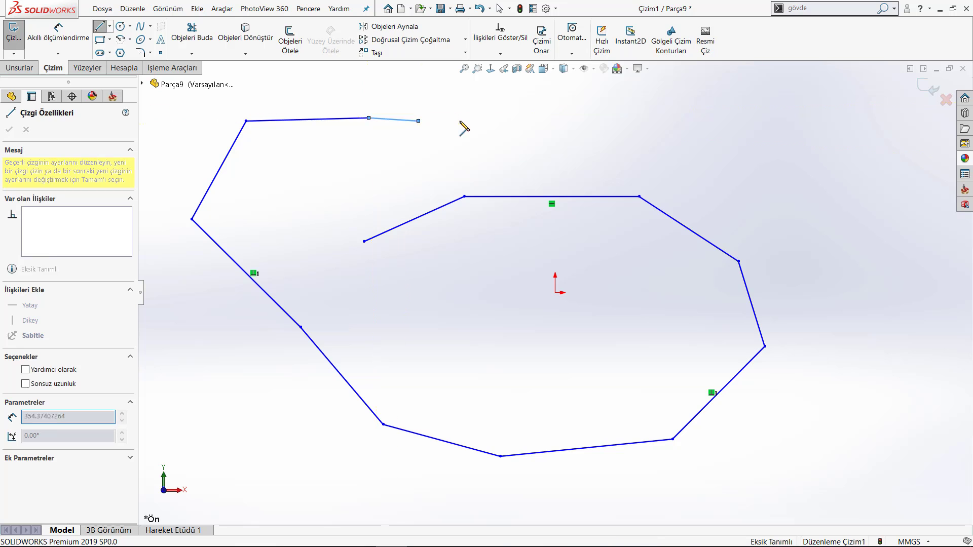
pyautogui.doubleClick(639, 153)
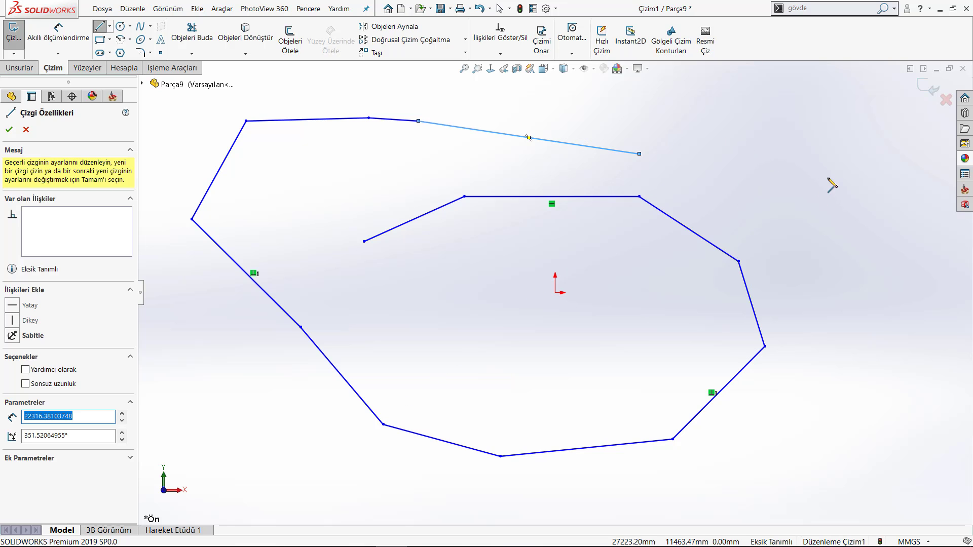
pyautogui.click(429, 339)
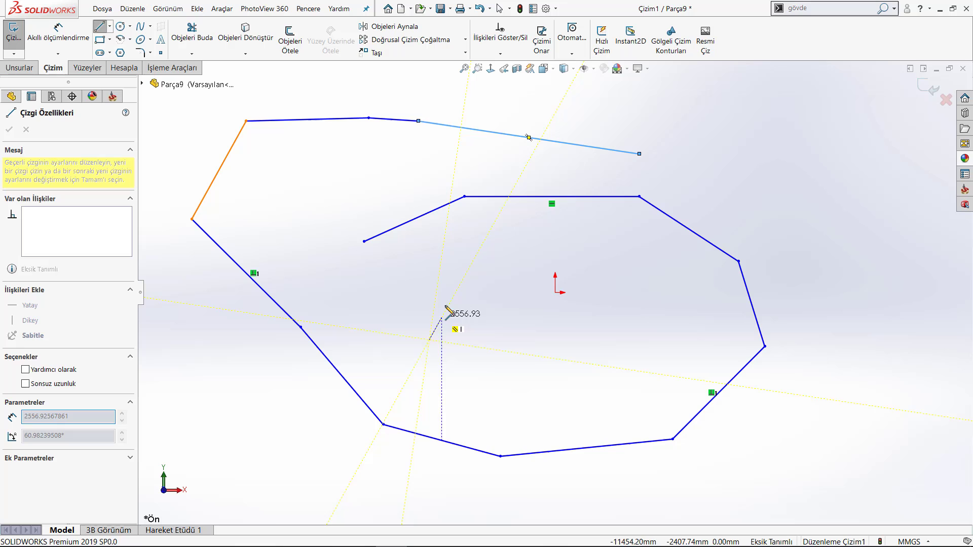
pyautogui.click(457, 273)
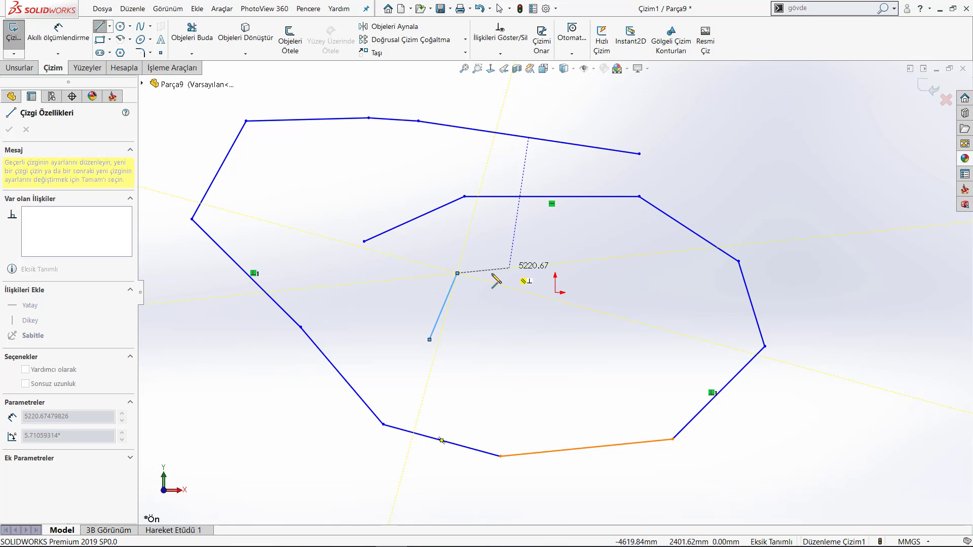
# - Finish the inner hooked polyline around the origin
pyautogui.click(555, 261)
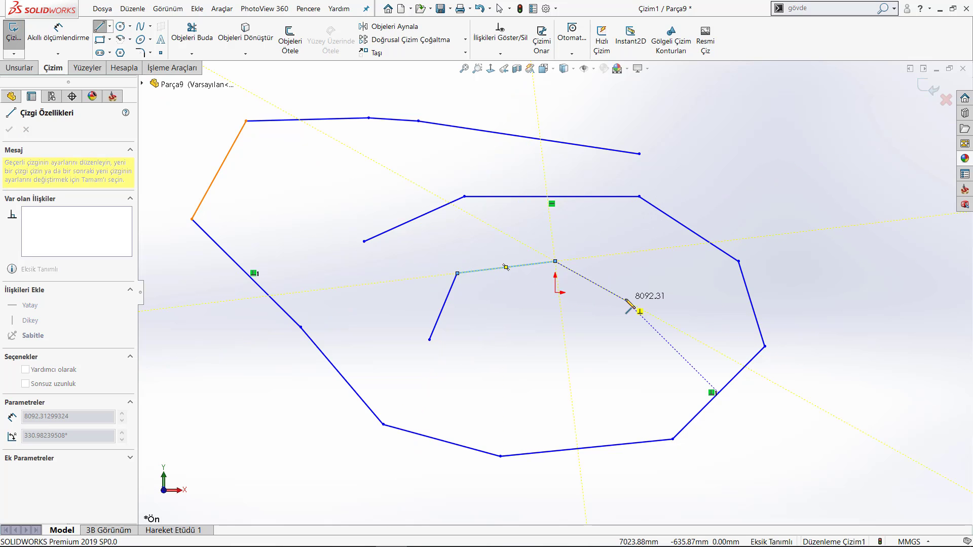
pyautogui.click(626, 301)
pyautogui.click(586, 372)
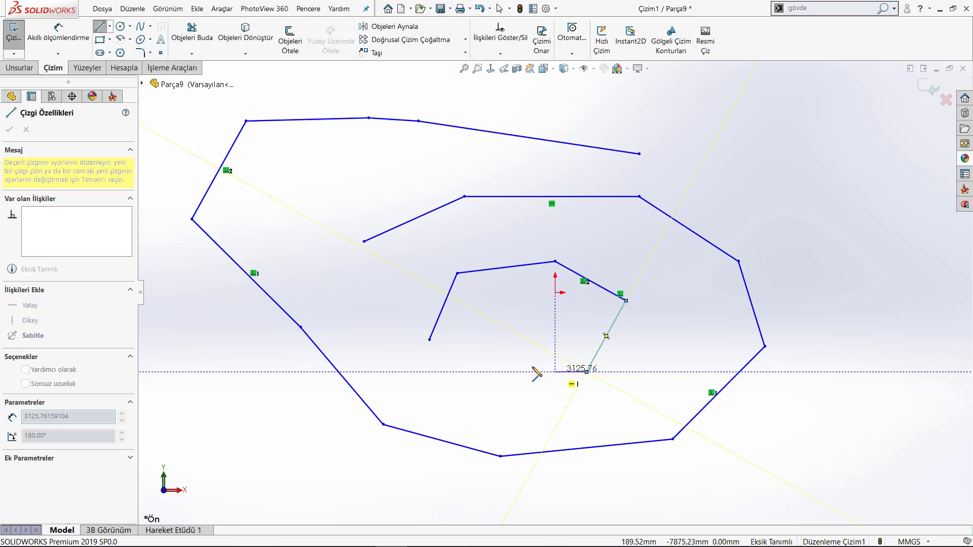
pyautogui.click(506, 367)
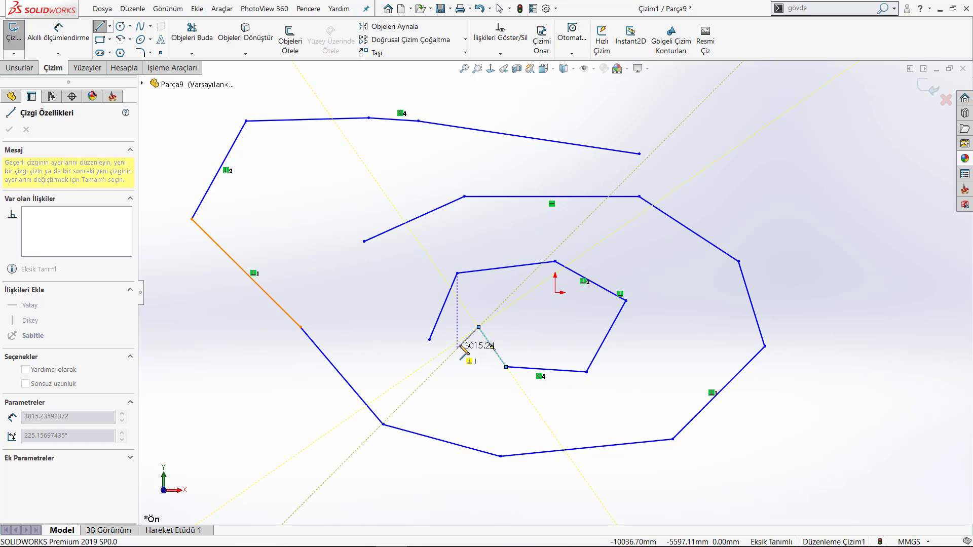
pyautogui.doubleClick(430, 340)
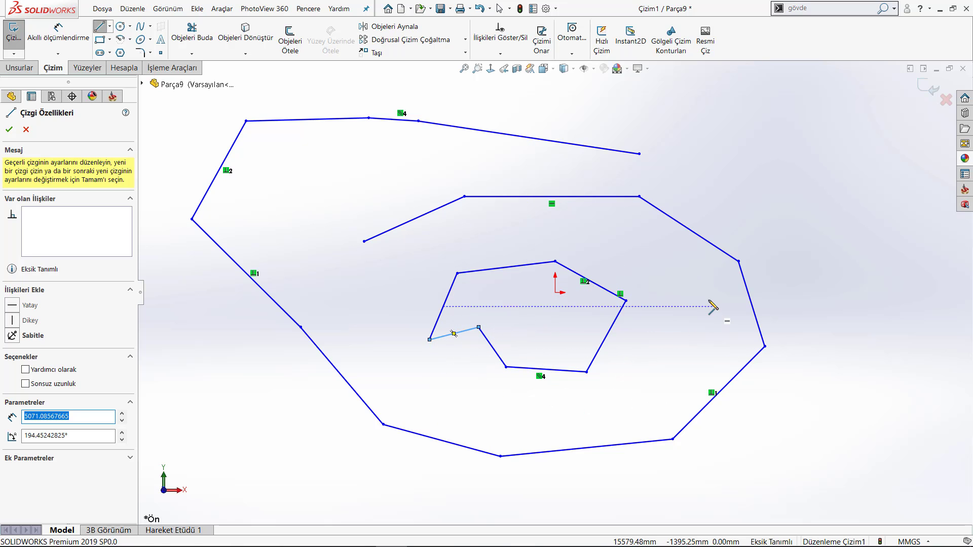
# - Zoom out and draw a closed quadrilateral left of the spiral
pyautogui.scroll(2, 513, 324)
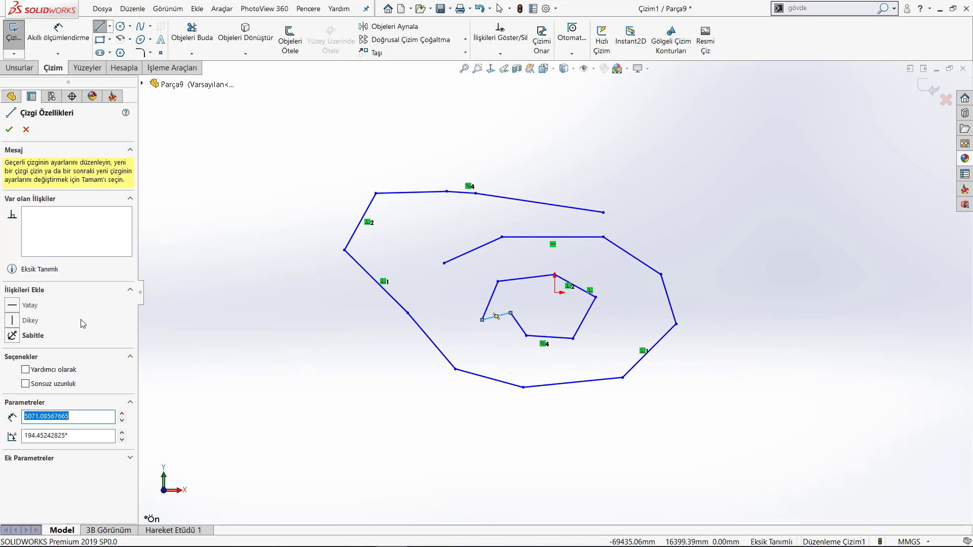
pyautogui.click(189, 197)
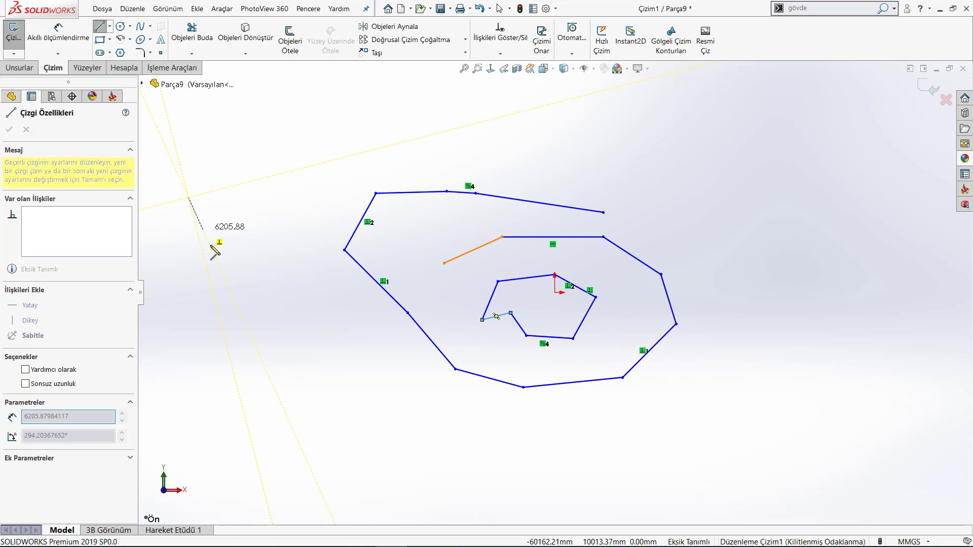
pyautogui.click(217, 292)
pyautogui.click(298, 231)
pyautogui.click(303, 149)
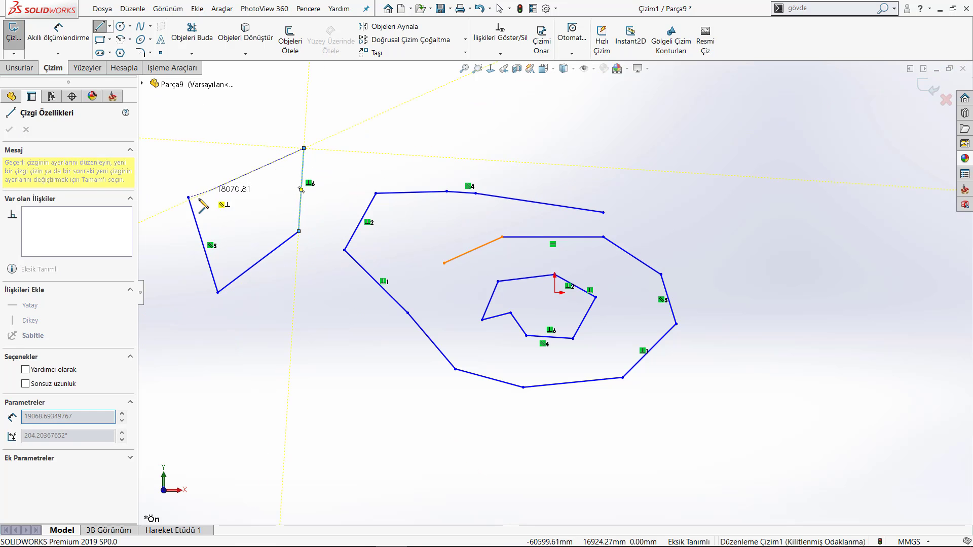
pyautogui.click(188, 197)
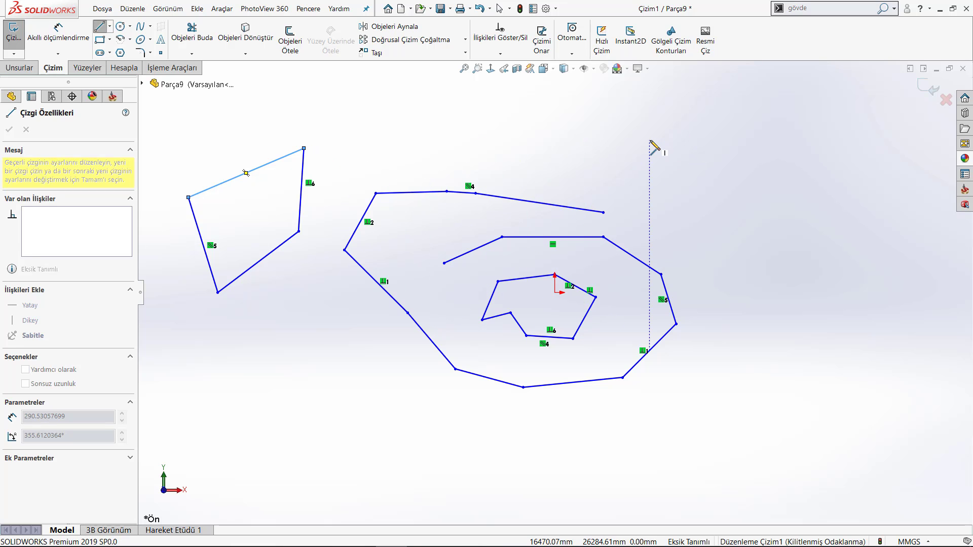
# - Draw a zigzag polyline on the upper right and stop line drawing
pyautogui.moveTo(649, 140); pyautogui.dragTo(764, 129)
pyautogui.click(764, 129)
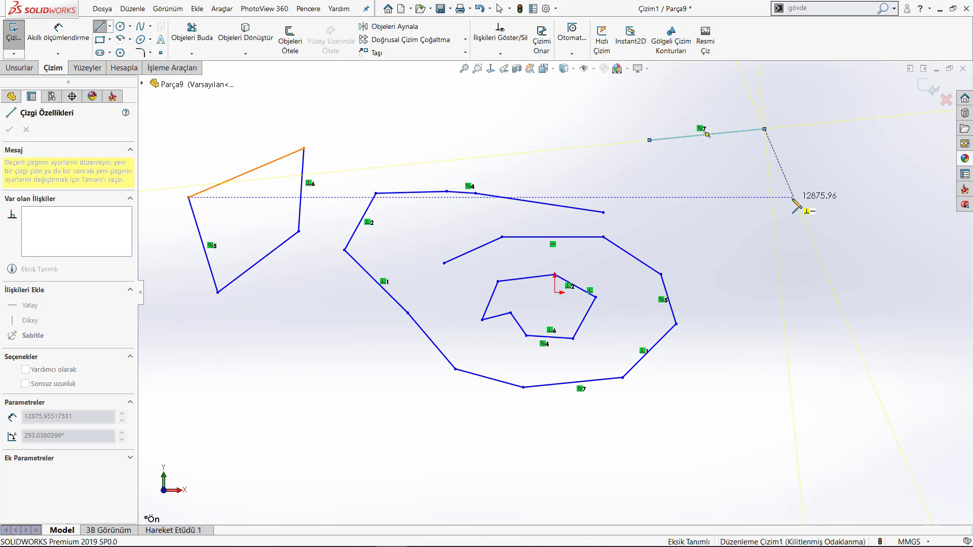
pyautogui.click(793, 197)
pyautogui.click(862, 266)
pyautogui.click(779, 336)
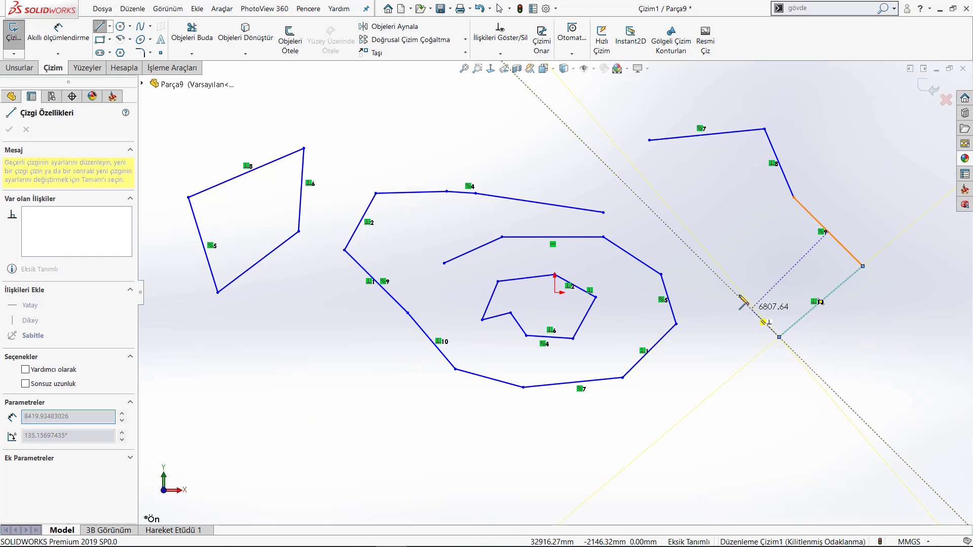
pyautogui.click(718, 266)
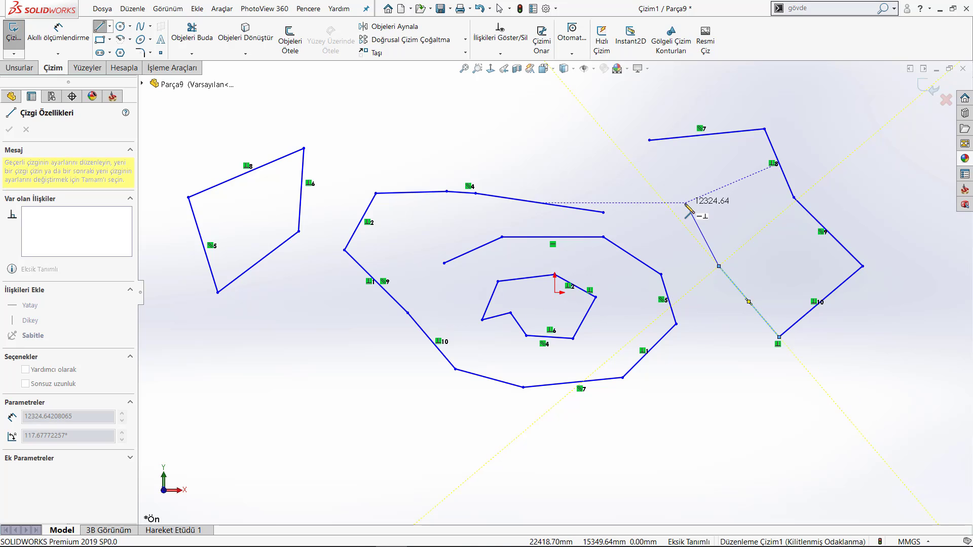
pyautogui.press('Escape')
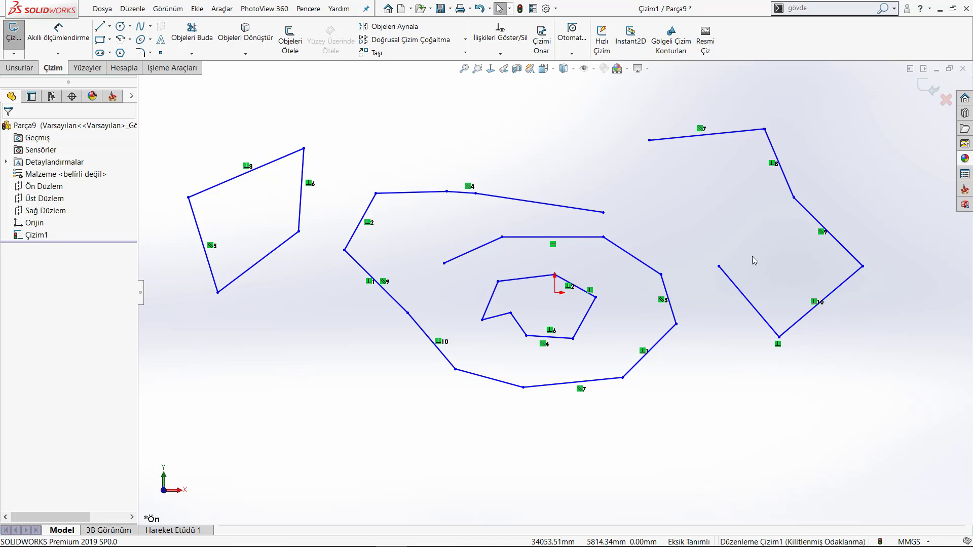
# - Below the shapes, chain a horizontal line, upward half-circle arc, upper line and second arc
pyautogui.click(100, 27)
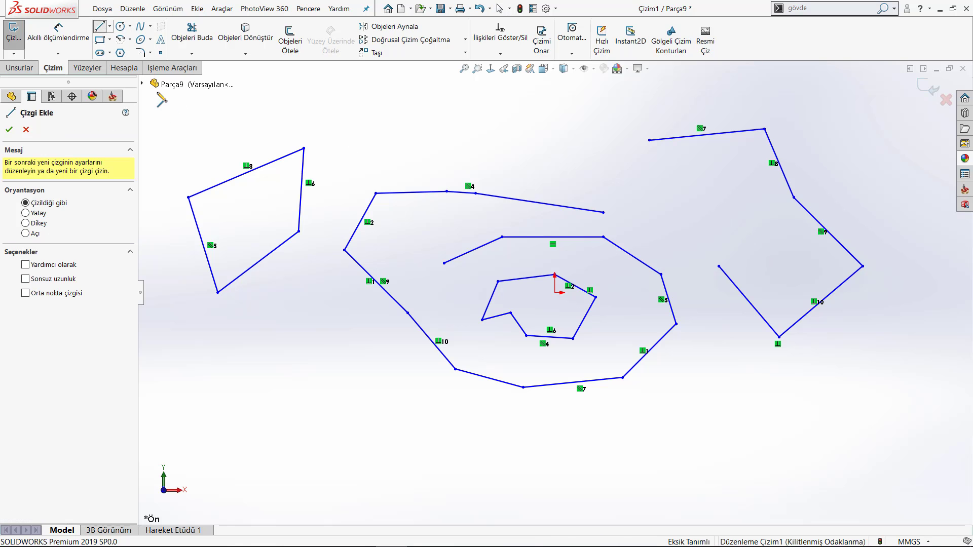
pyautogui.press('z')
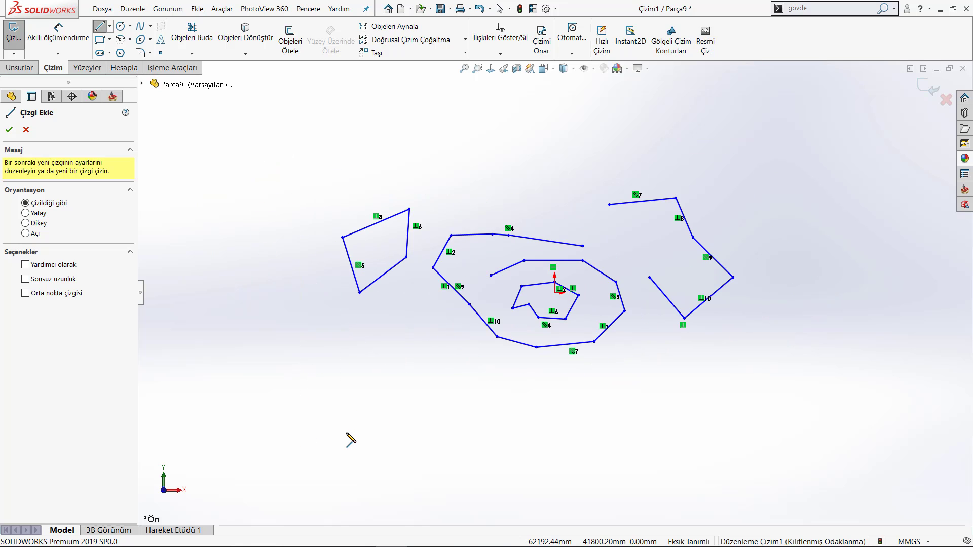
pyautogui.click(346, 433)
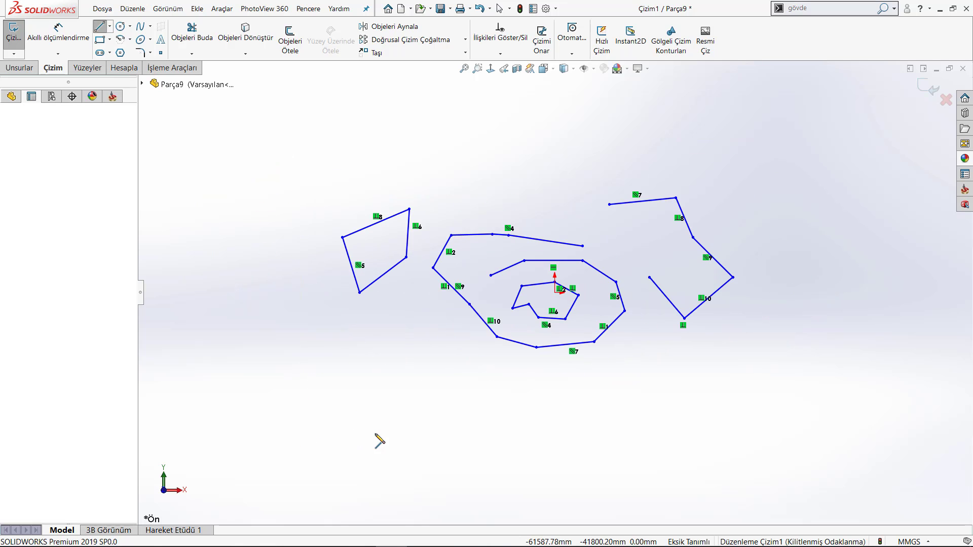
pyautogui.click(440, 432)
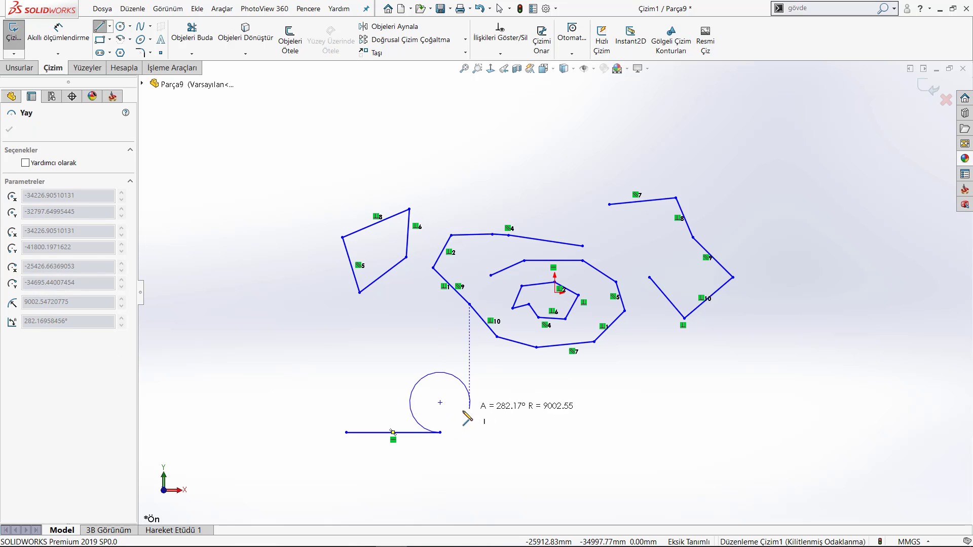
pyautogui.click(440, 412)
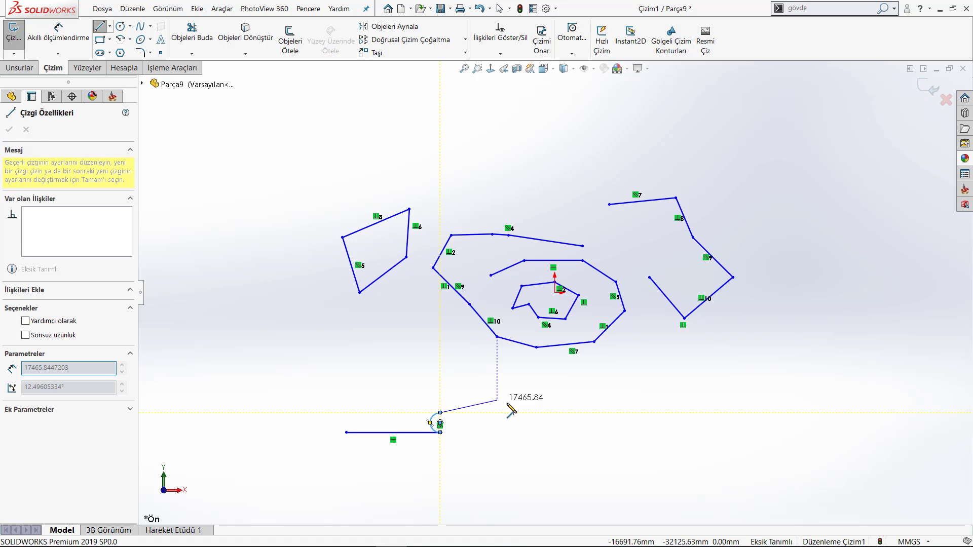
pyautogui.click(551, 412)
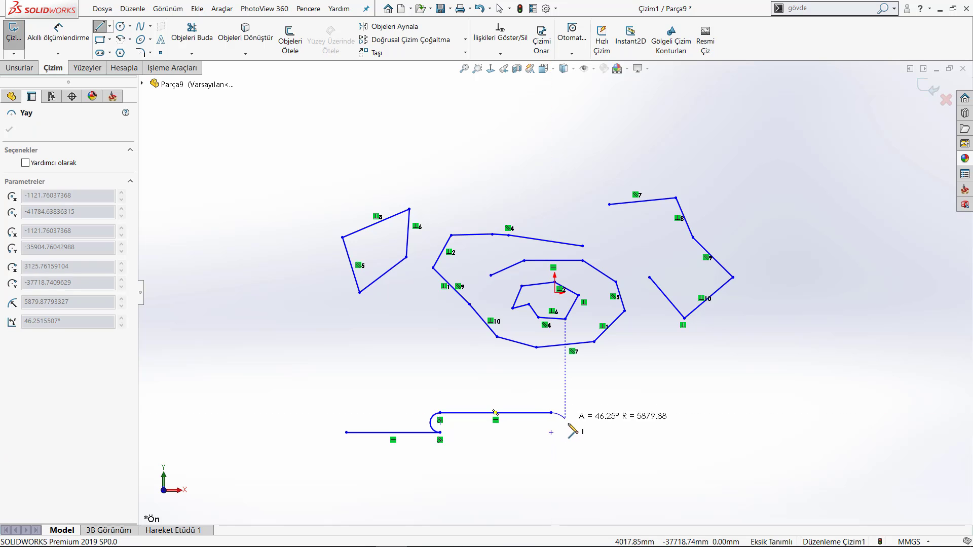
pyautogui.click(568, 430)
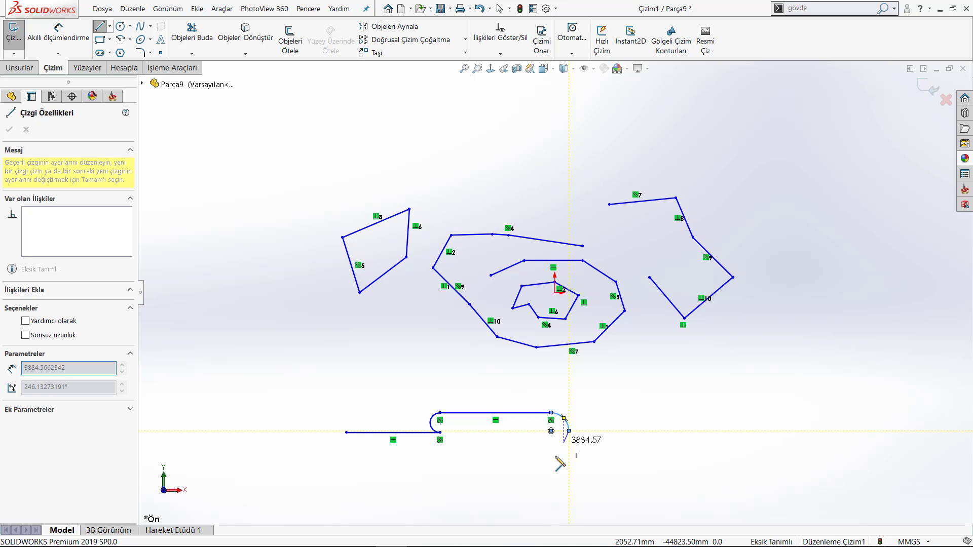
# - Extend the chain with a vertical line down the right ending in a small 180° arc
pyautogui.scroll(-4, 558, 456)
pyautogui.scroll(-2, 577, 428)
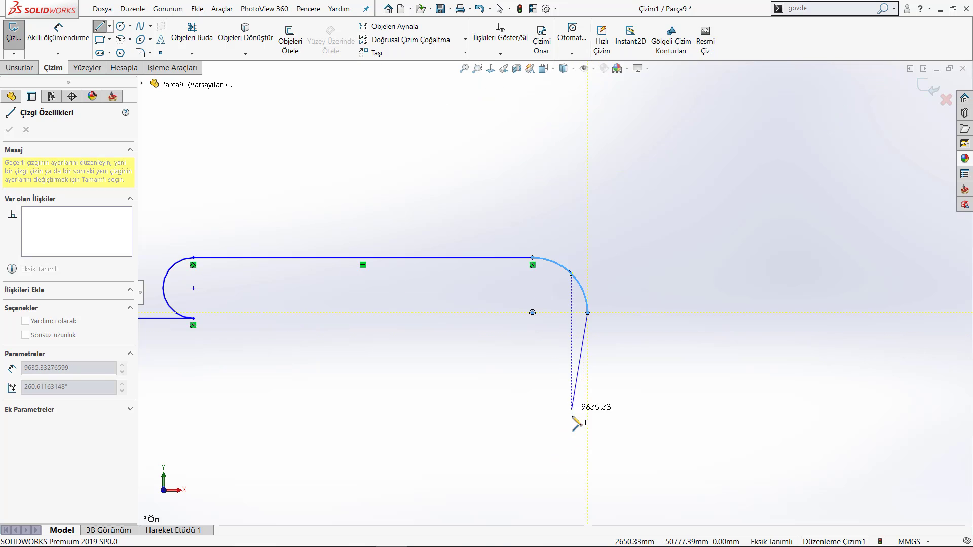
pyautogui.doubleClick(587, 452)
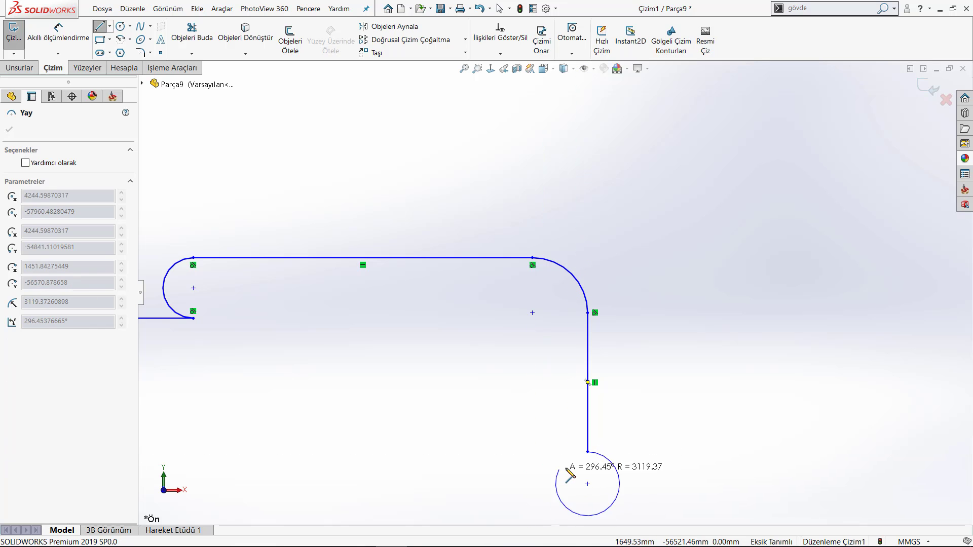
pyautogui.click(589, 487)
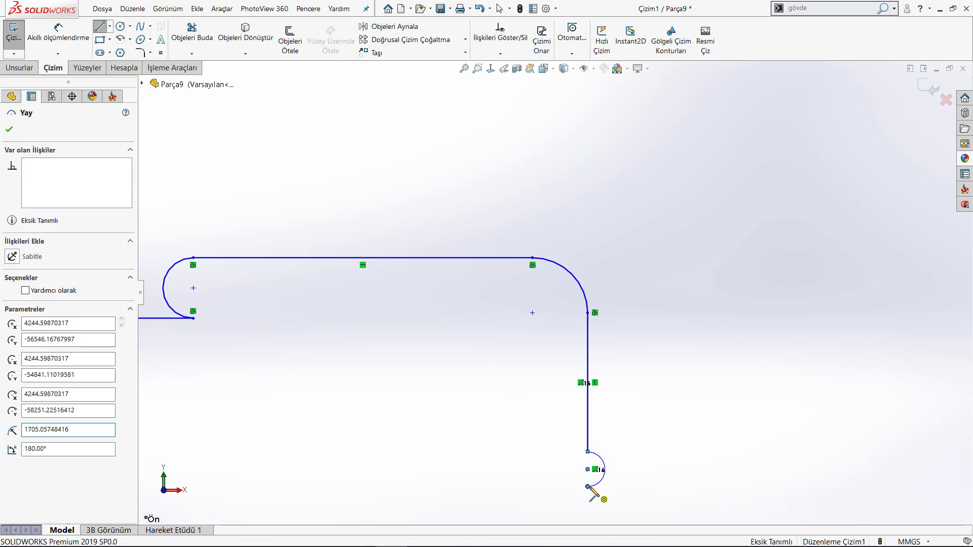
# - Run the profile along the bottom and up-left diagonally, adding a tangent arc and short line
pyautogui.click(494, 486)
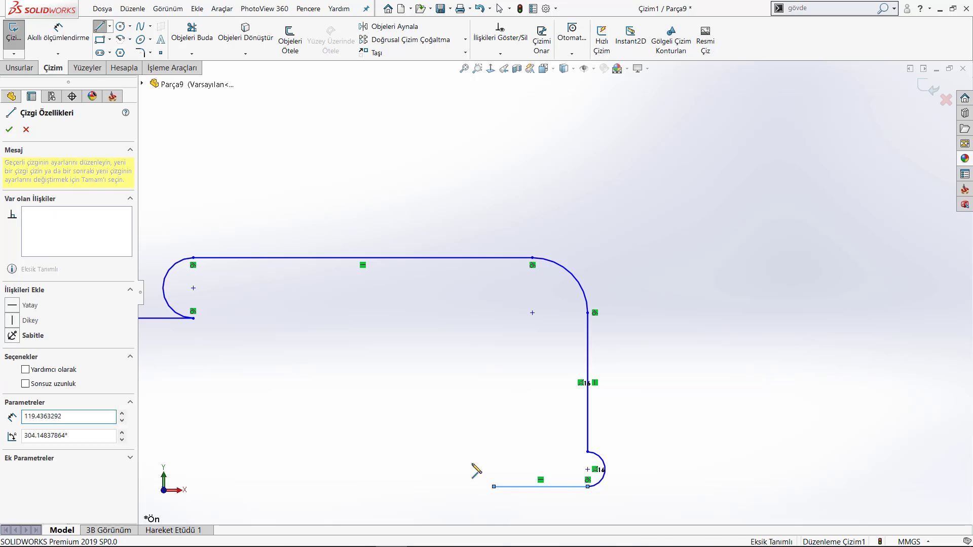
pyautogui.click(423, 418)
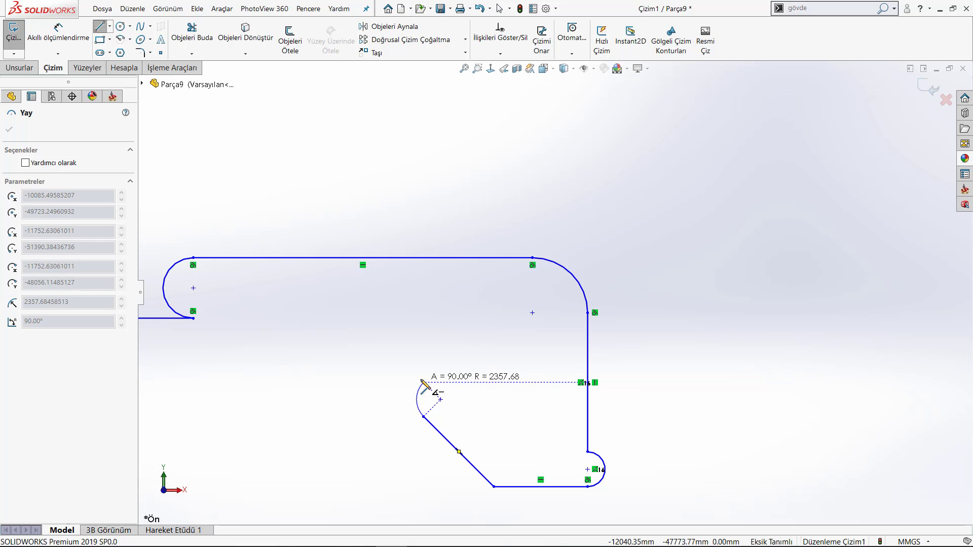
pyautogui.click(423, 382)
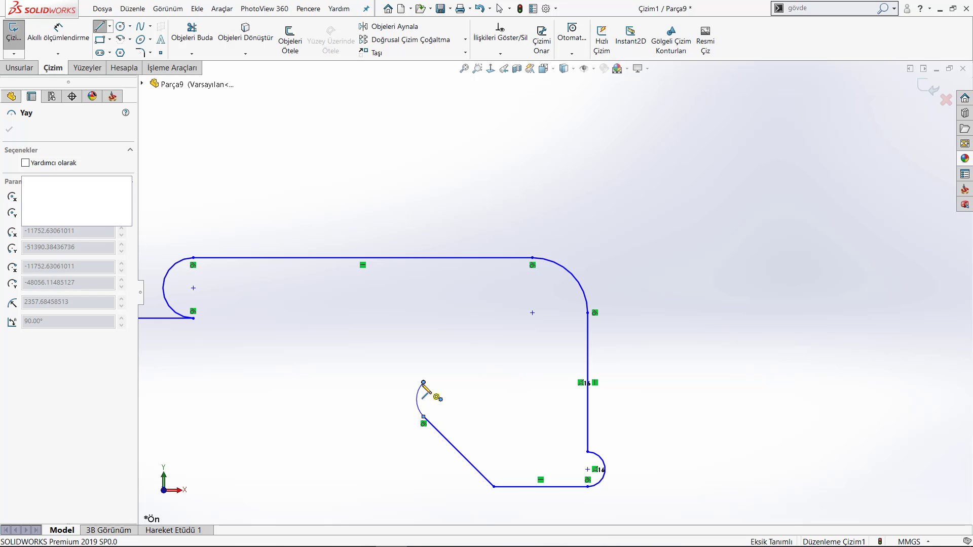
pyautogui.click(455, 349)
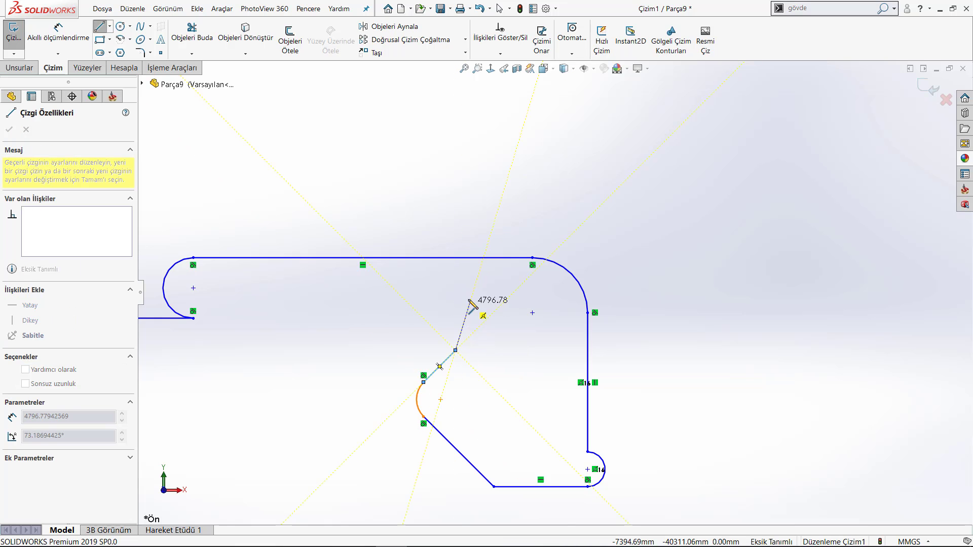
pyautogui.click(455, 350)
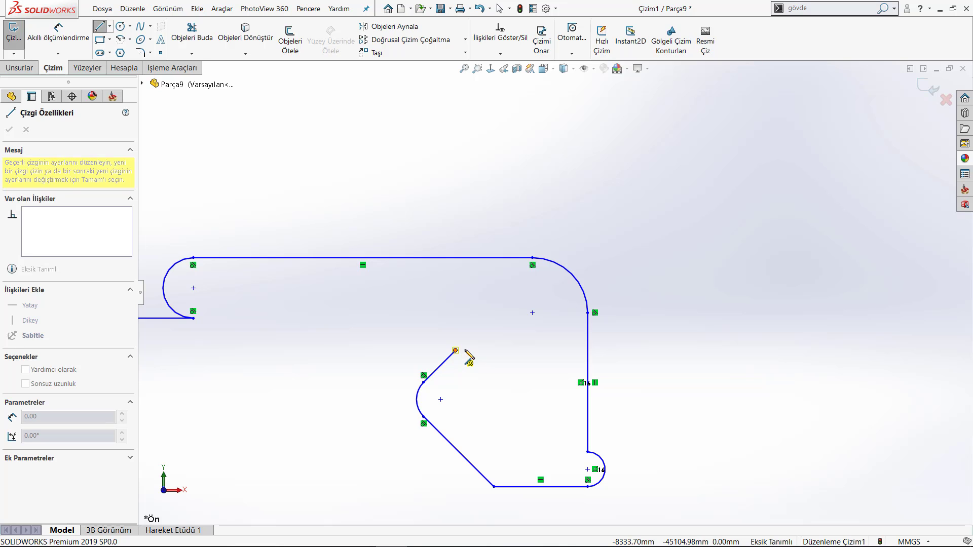
# - Add a small semicircular notch arc, a long diagonal line, and a large top arc curving right
pyautogui.press('a')
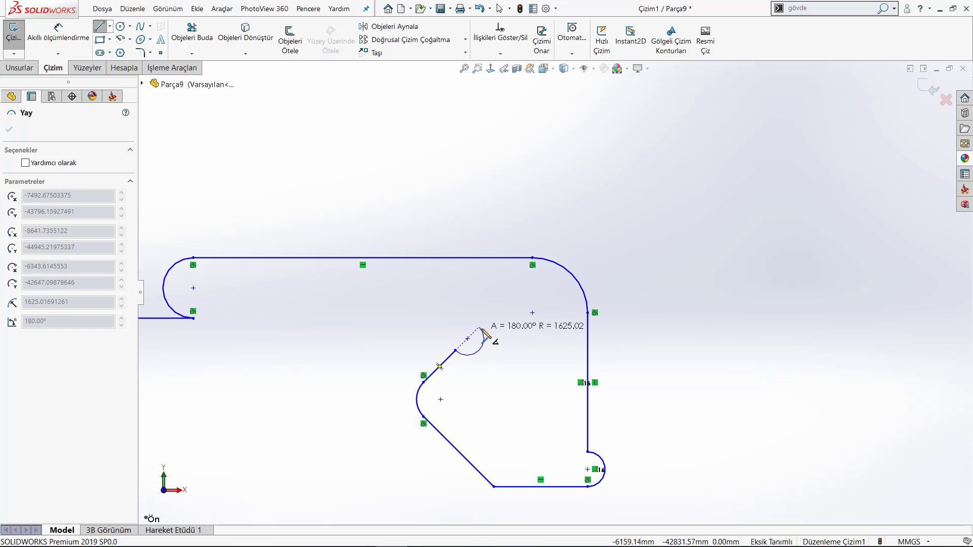
pyautogui.click(479, 327)
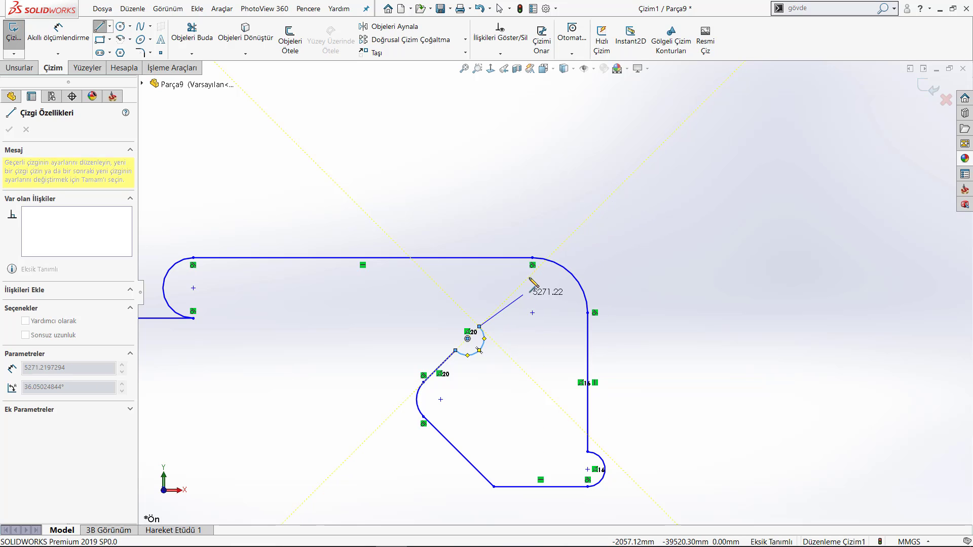
pyautogui.click(611, 198)
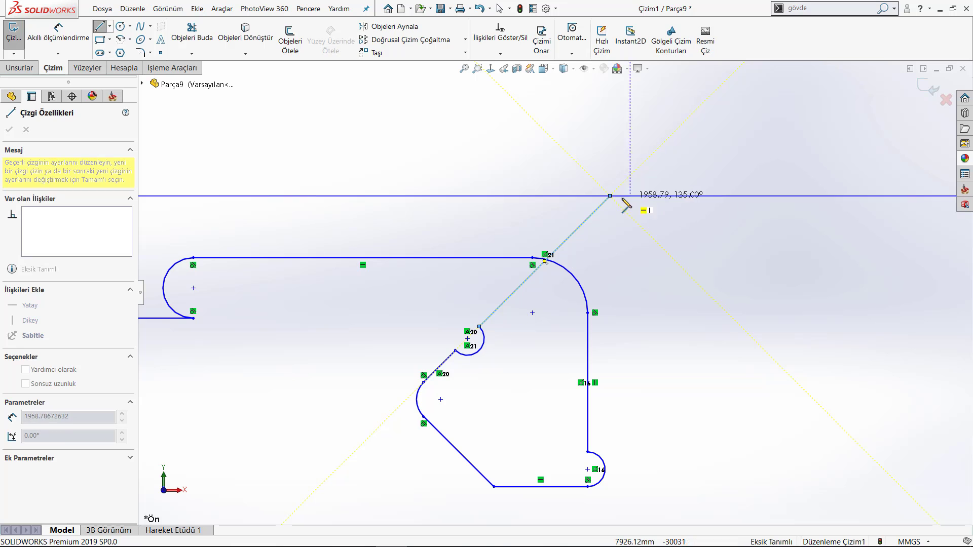
pyautogui.click(610, 197)
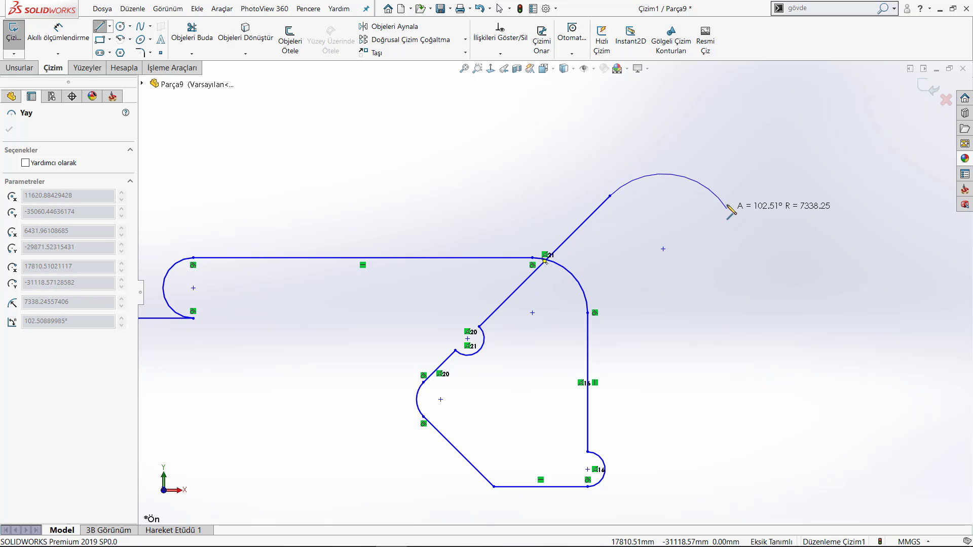
pyautogui.click(691, 180)
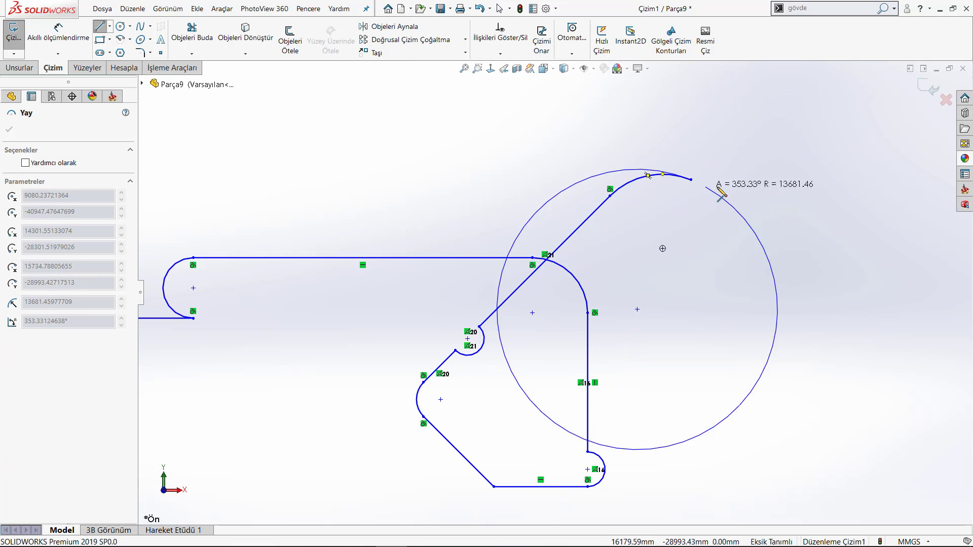
# - Add a reverse tangent arc at the top arc's end forming an S-curve, then stop and zoom out
pyautogui.press('Escape')
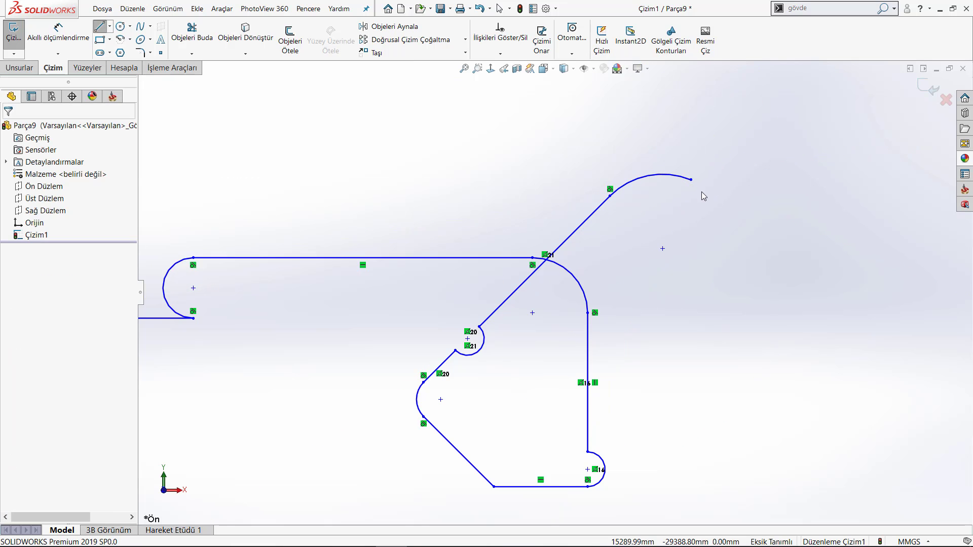
pyautogui.moveTo(758, 210); pyautogui.dragTo(704, 211, button='right')
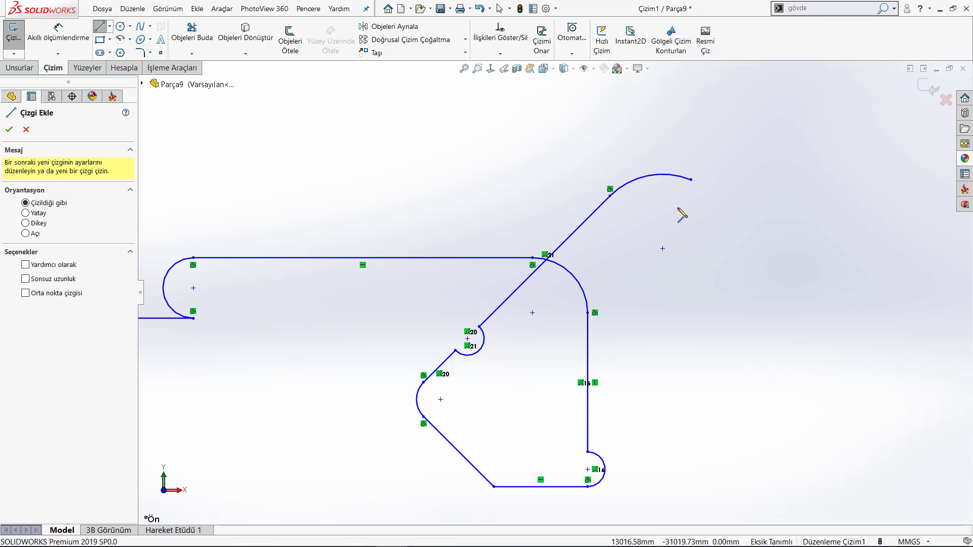
pyautogui.click(691, 180)
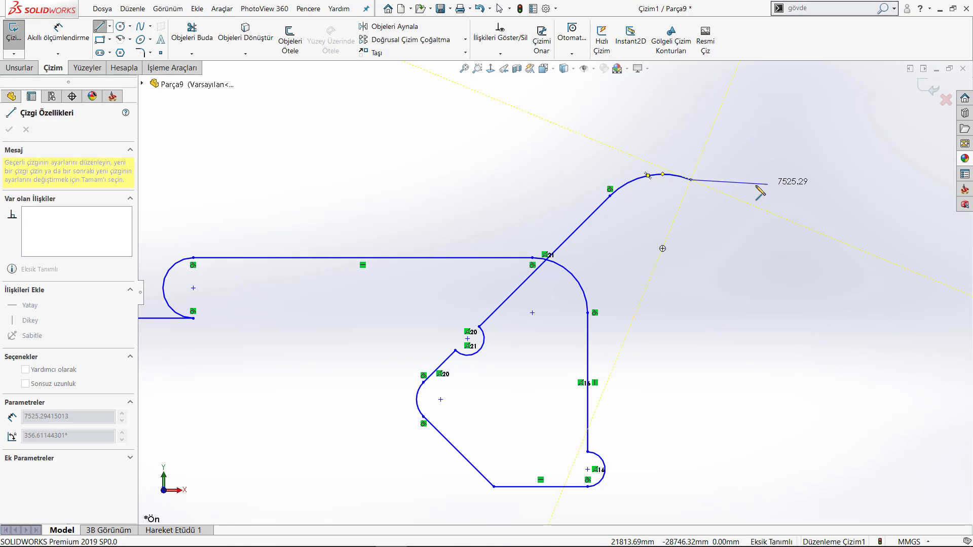
pyautogui.click(690, 179)
pyautogui.press('a')
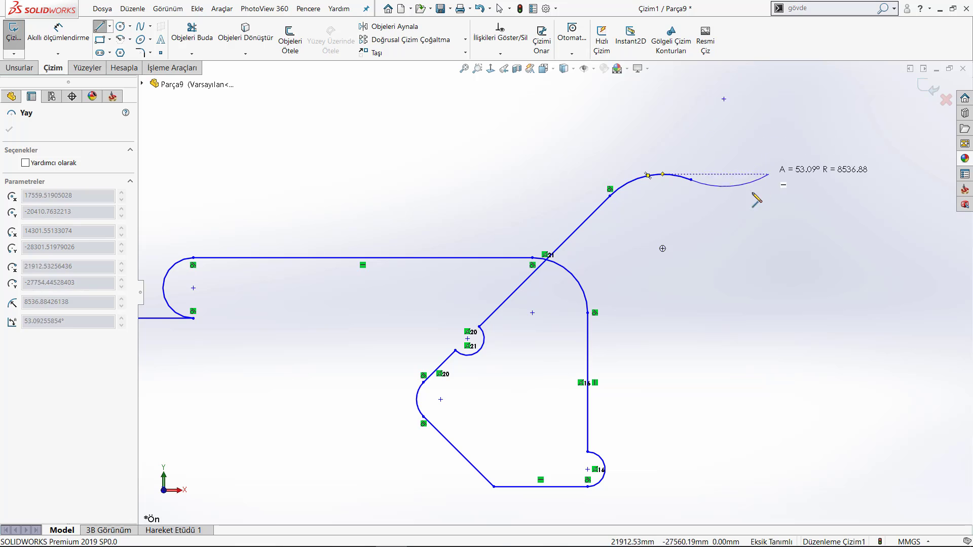
pyautogui.click(776, 151)
pyautogui.press('Escape')
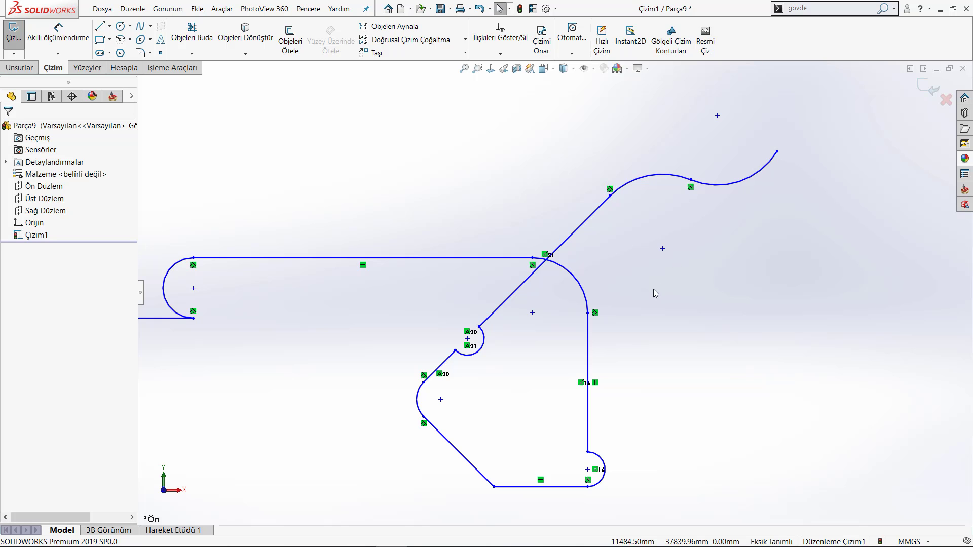
pyautogui.scroll(3, 653, 289)
pyautogui.scroll(3, 557, 294)
pyautogui.scroll(4, 506, 213)
# - Draw a closed four-sided square to the left of the earlier shapes
pyautogui.scroll(-3, 504, 211)
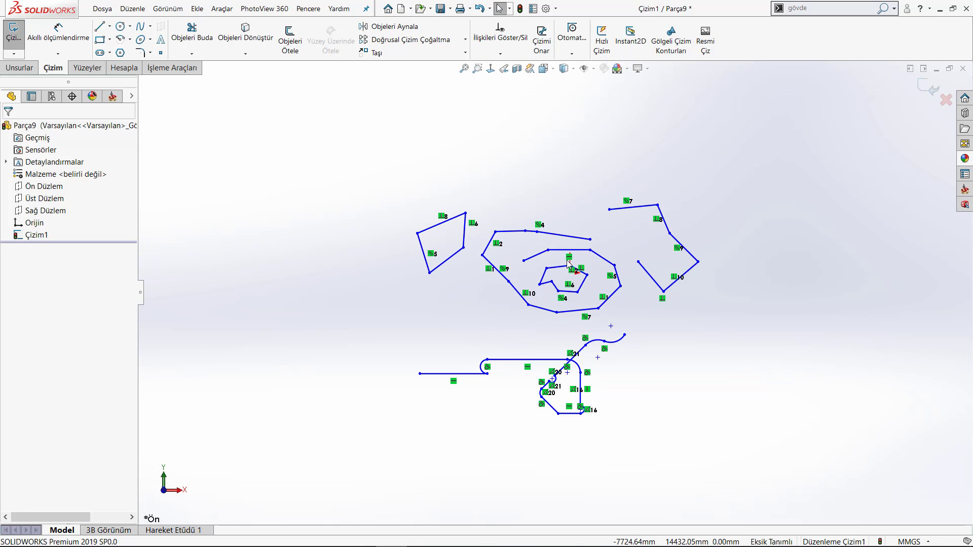
pyautogui.scroll(-1, 558, 332)
pyautogui.scroll(-1, 558, 331)
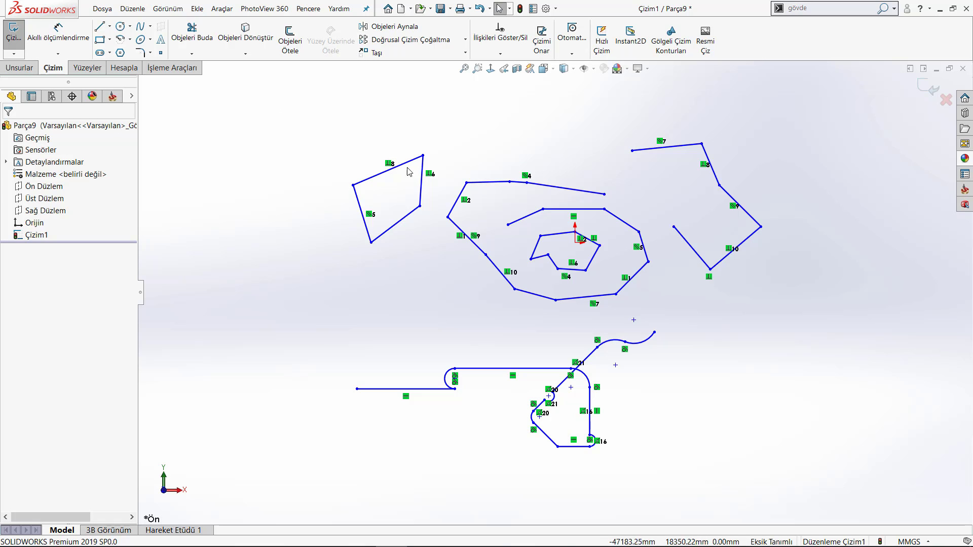
pyautogui.press('z')
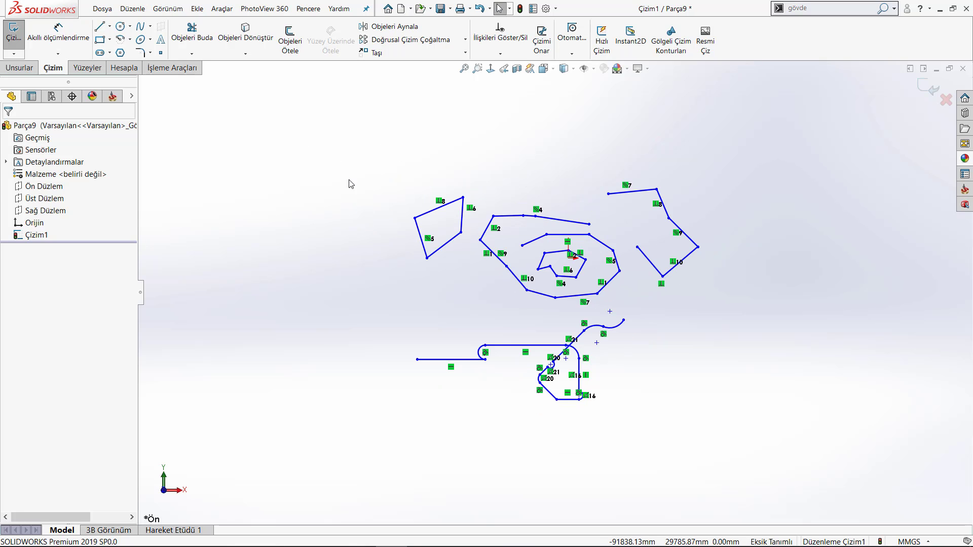
pyautogui.click(100, 26)
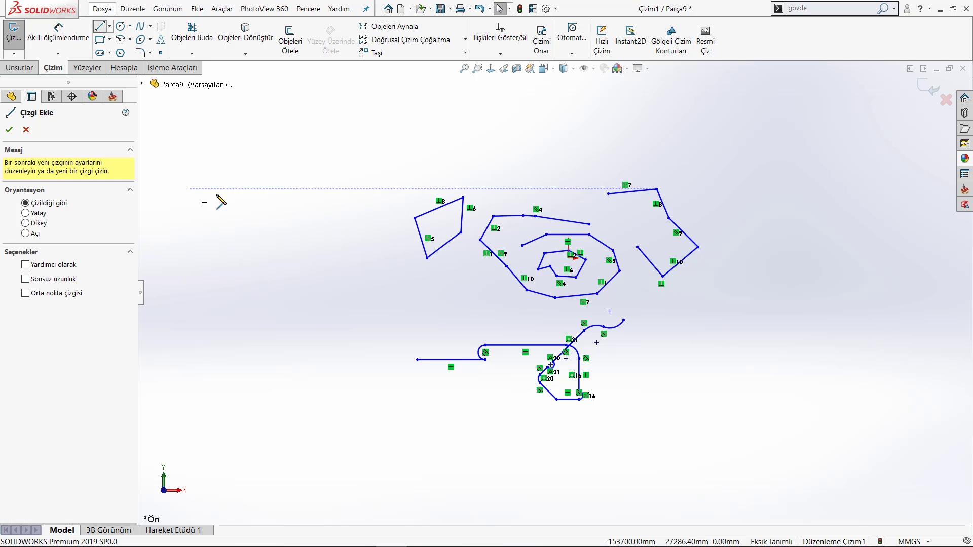
pyautogui.click(221, 174)
pyautogui.click(221, 240)
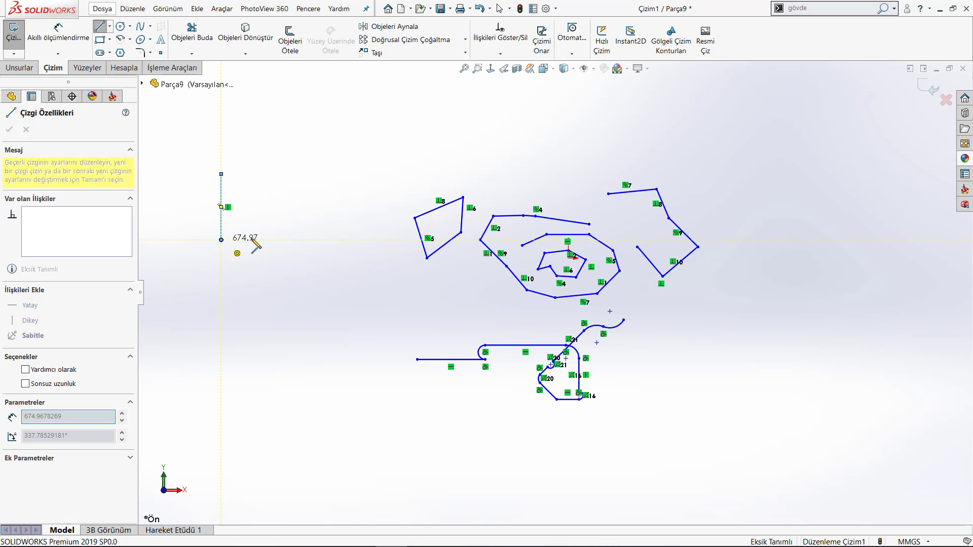
pyautogui.click(290, 239)
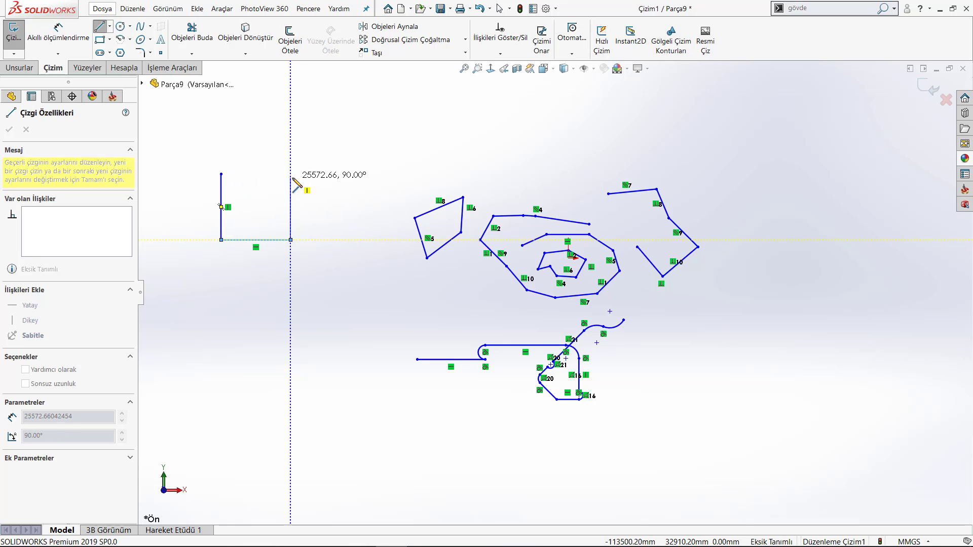
pyautogui.click(290, 174)
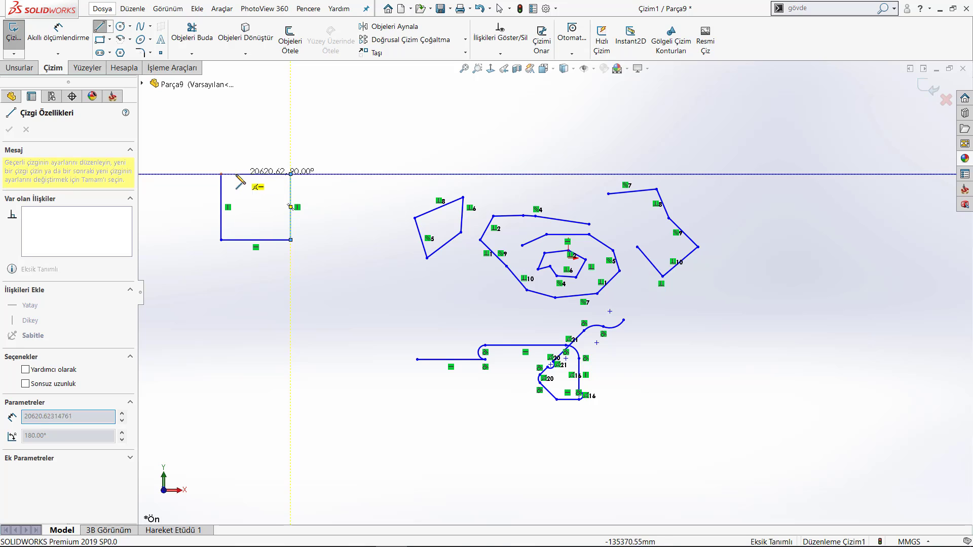
pyautogui.click(221, 174)
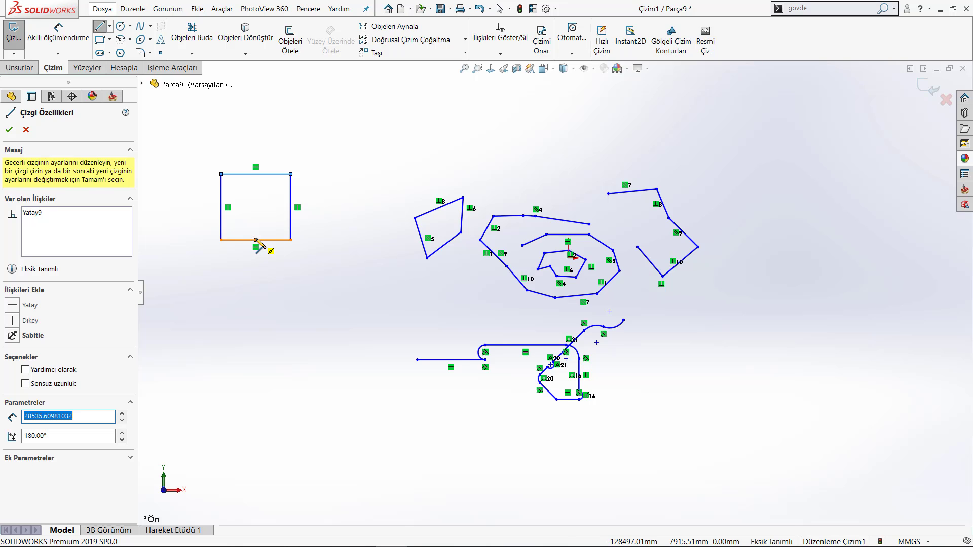
# - Draw a vertical line from the square's bottom edge midpoint to its top midpoint
pyautogui.click(255, 240)
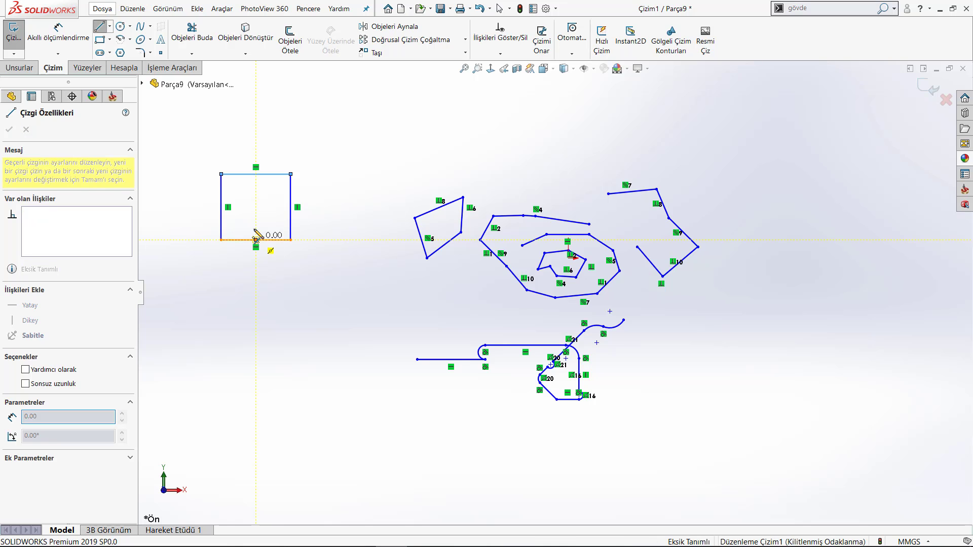
pyautogui.click(256, 174)
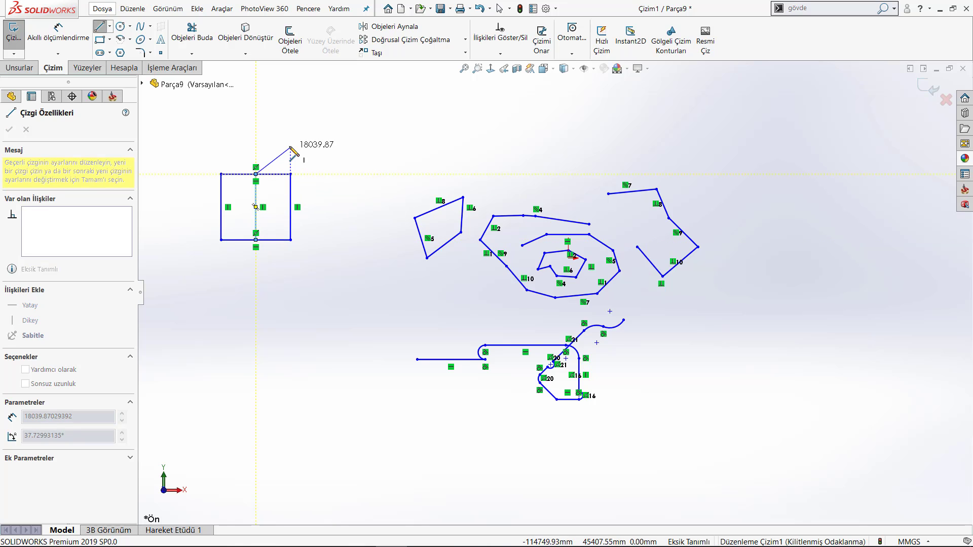
pyautogui.press('Escape')
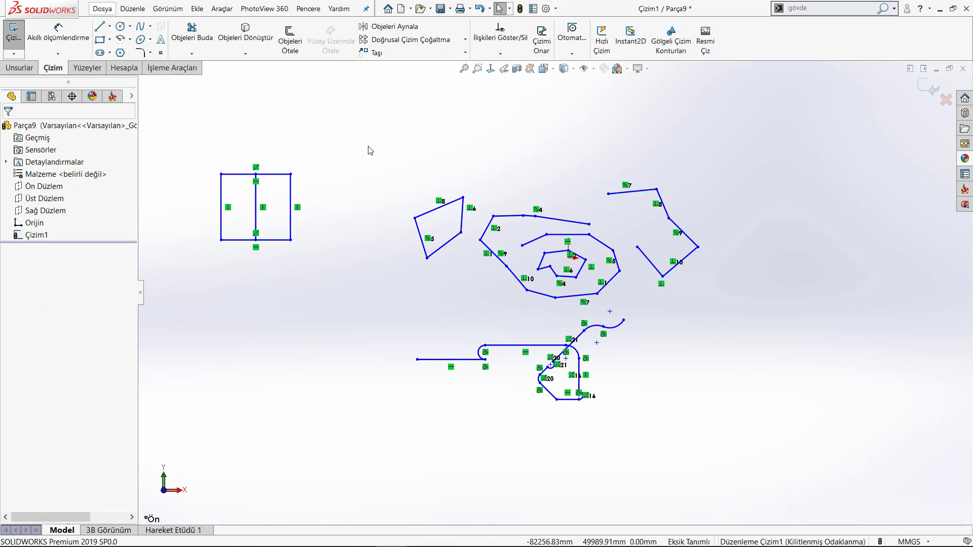
pyautogui.click(220, 209)
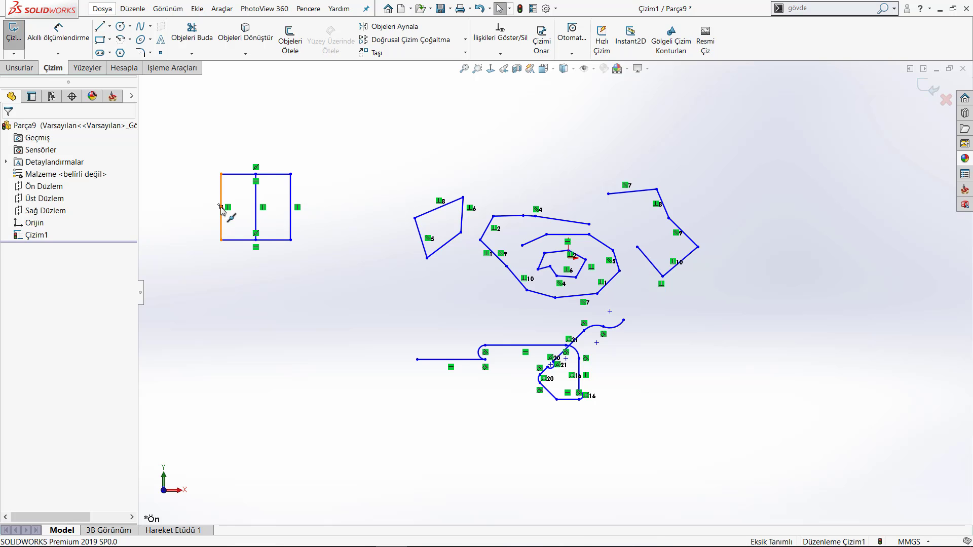
pyautogui.click(227, 128)
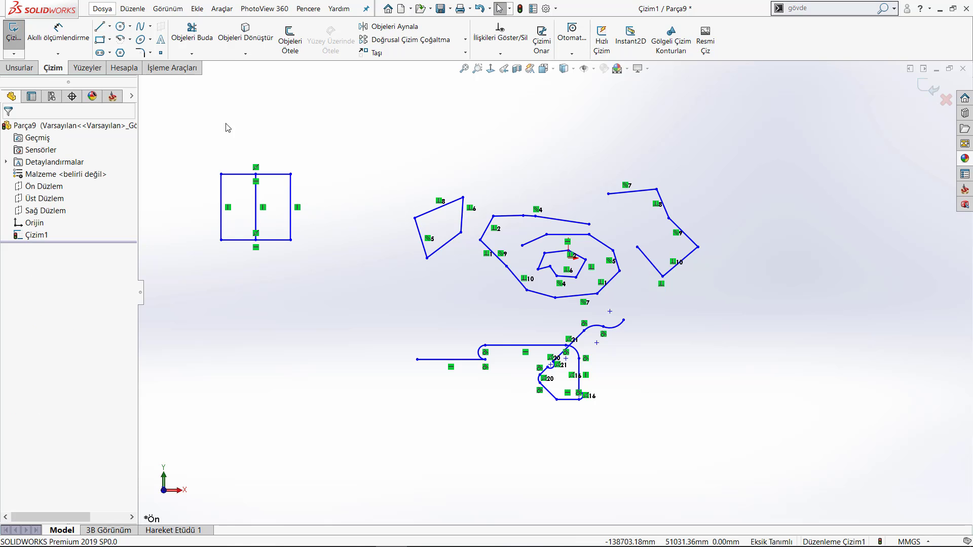
# - Draw a horizontal line from the left edge midpoint to the right edge, quartering the square
pyautogui.click(99, 28)
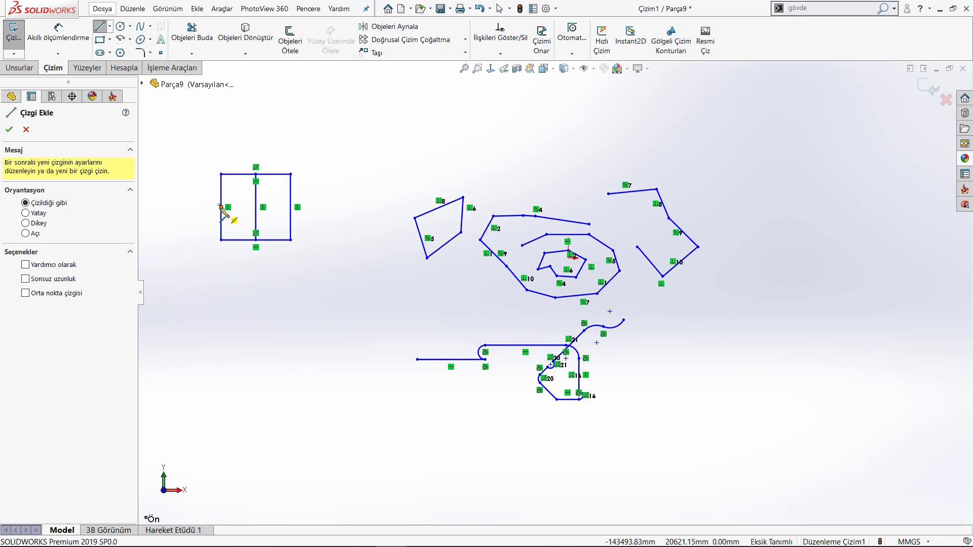
pyautogui.click(221, 207)
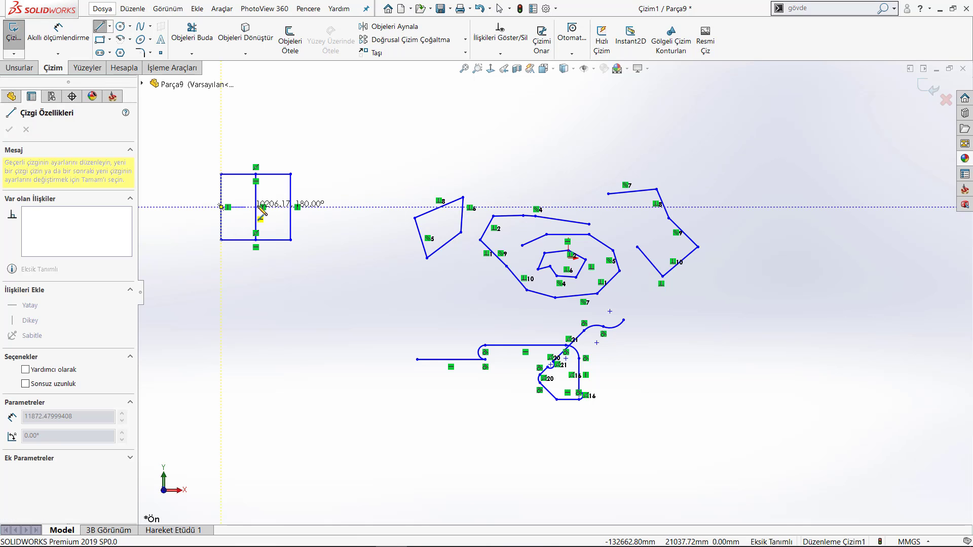
pyautogui.click(290, 206)
pyautogui.press('Escape')
pyautogui.press('f')
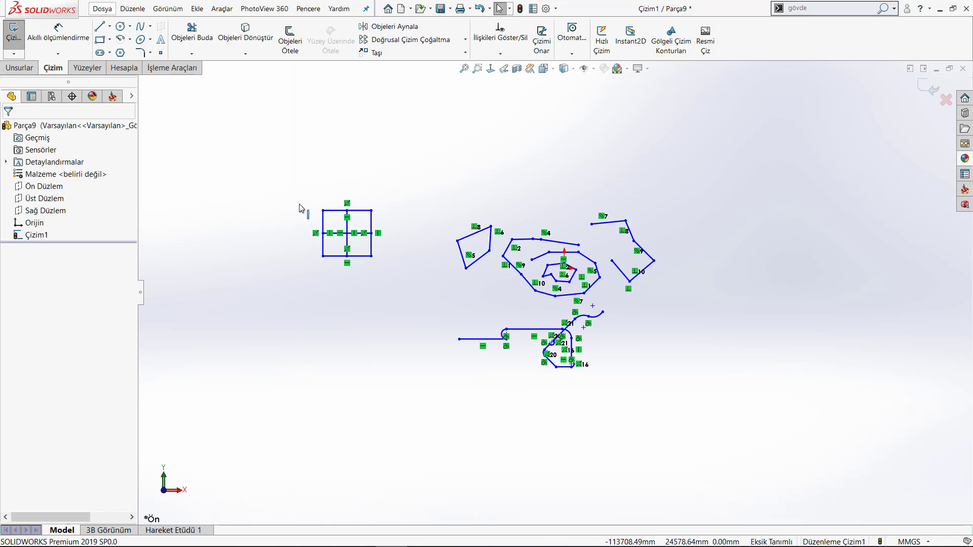
pyautogui.scroll(3, 380, 243)
pyautogui.scroll(-2, 498, 274)
pyautogui.scroll(1, 714, 317)
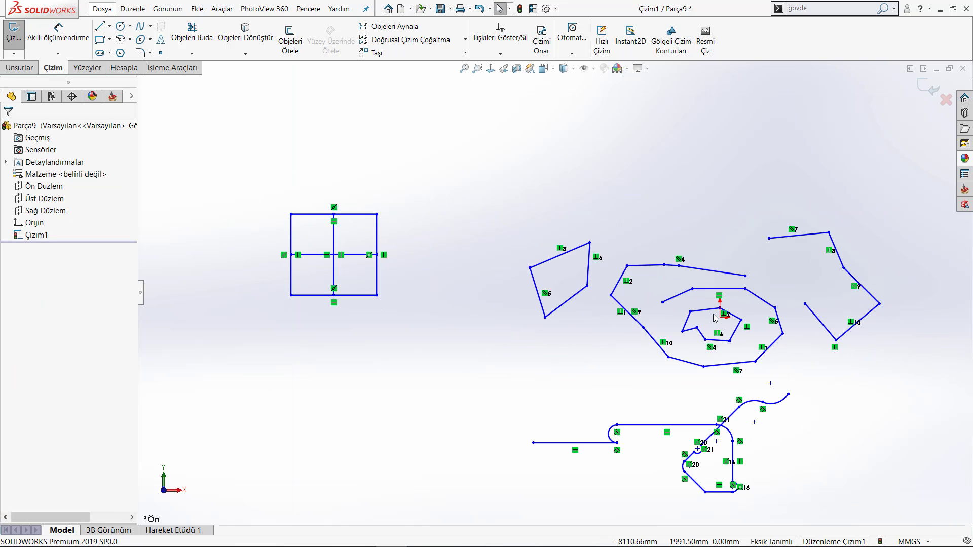
# - Draw two separate diagonal lines above the square, one long and one short
pyautogui.click(105, 29)
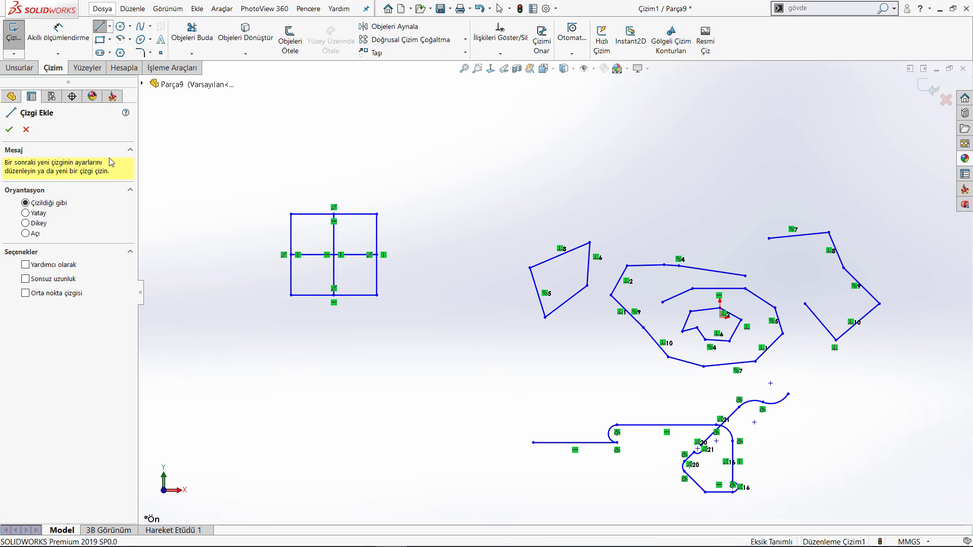
pyautogui.click(424, 148)
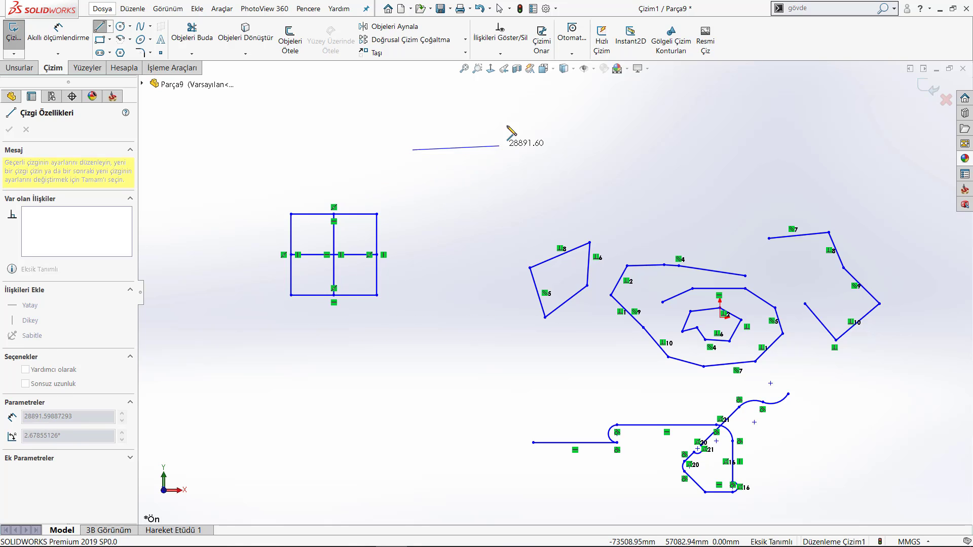
pyautogui.click(501, 198)
pyautogui.doubleClick(501, 199)
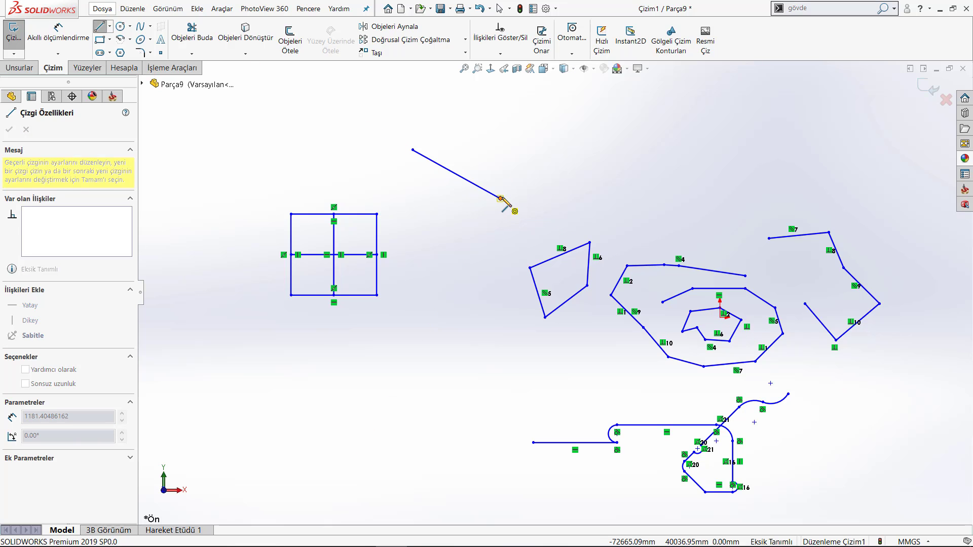
pyautogui.press('Escape')
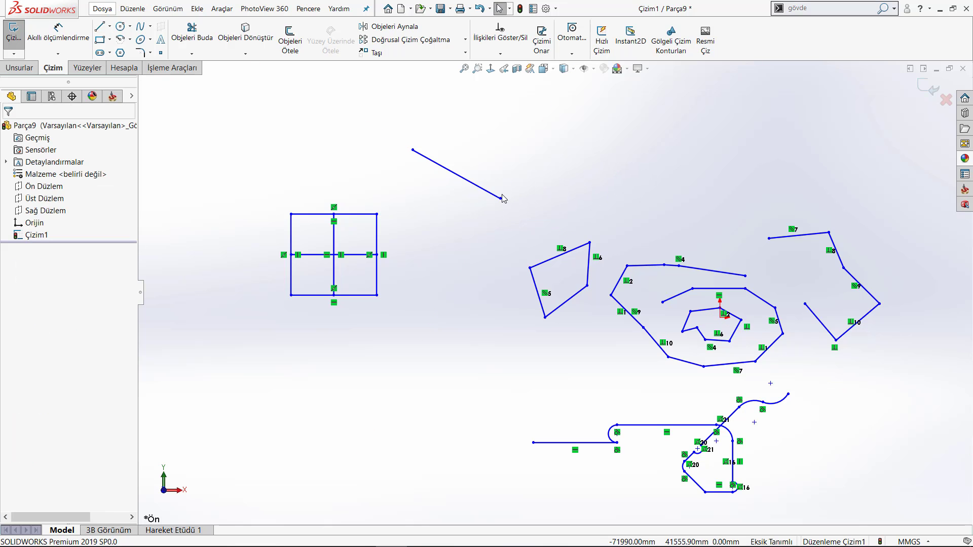
pyautogui.press('l')
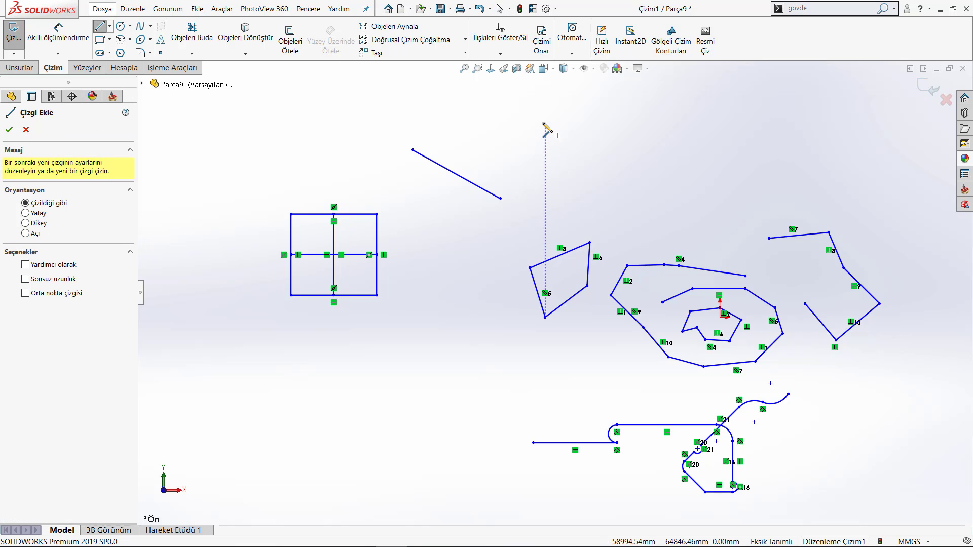
pyautogui.click(545, 122)
pyautogui.click(581, 158)
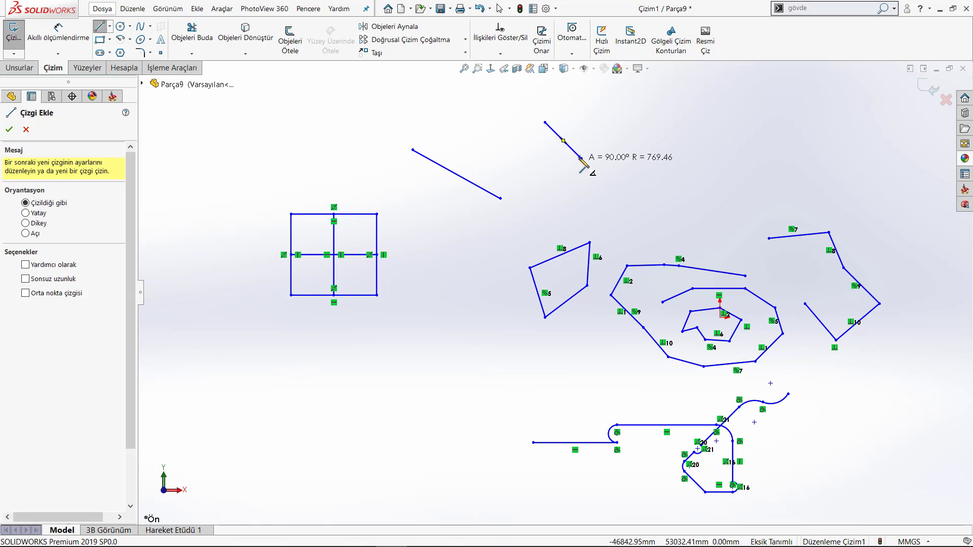
pyautogui.press('Escape')
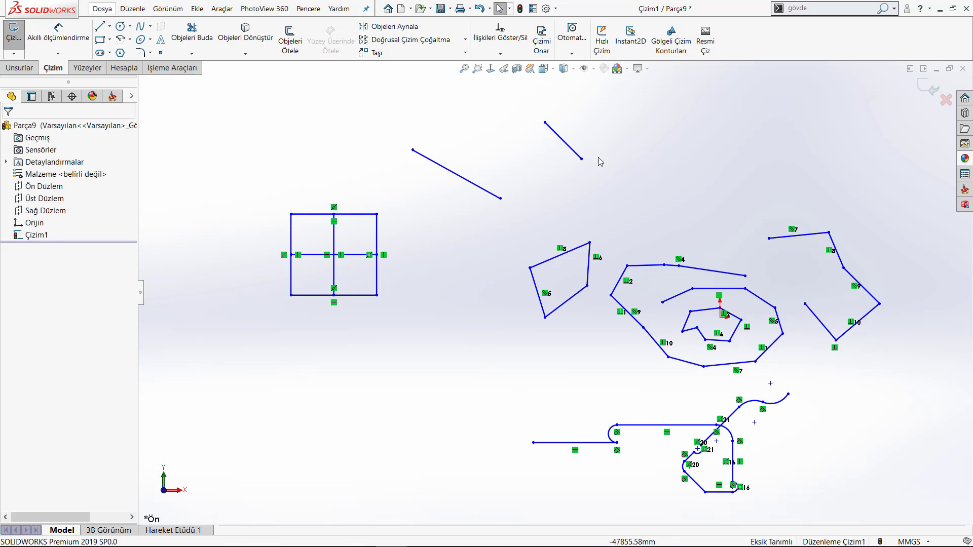
# - Give the long diagonal line a length of 2000 and an angle of 45°
pyautogui.click(456, 176)
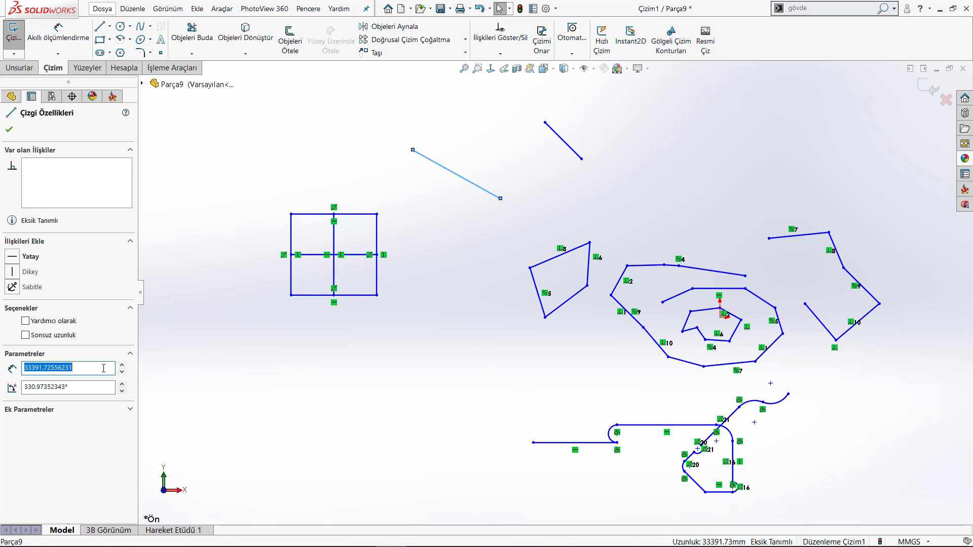
pyautogui.write('2000')
pyautogui.press('Return')
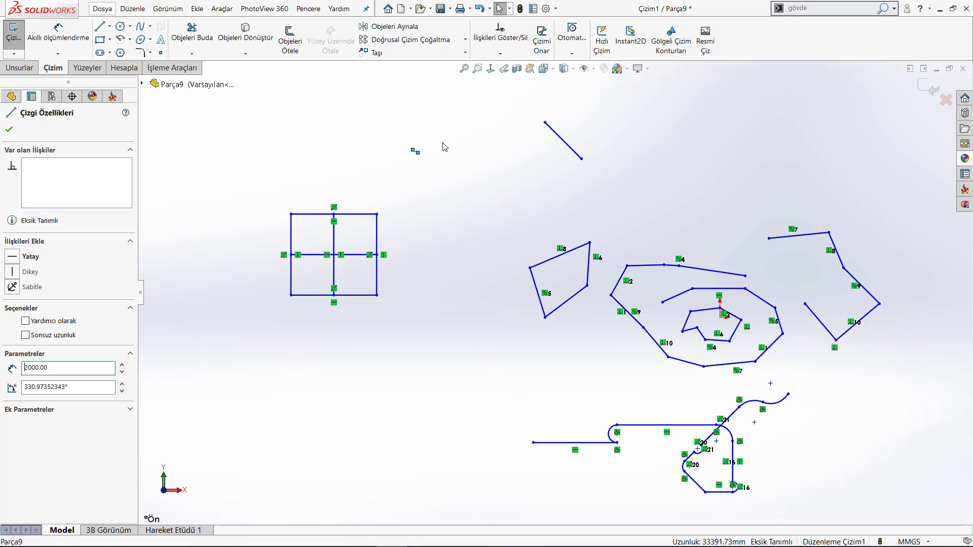
pyautogui.scroll(-3, 442, 147)
pyautogui.scroll(-5, 428, 215)
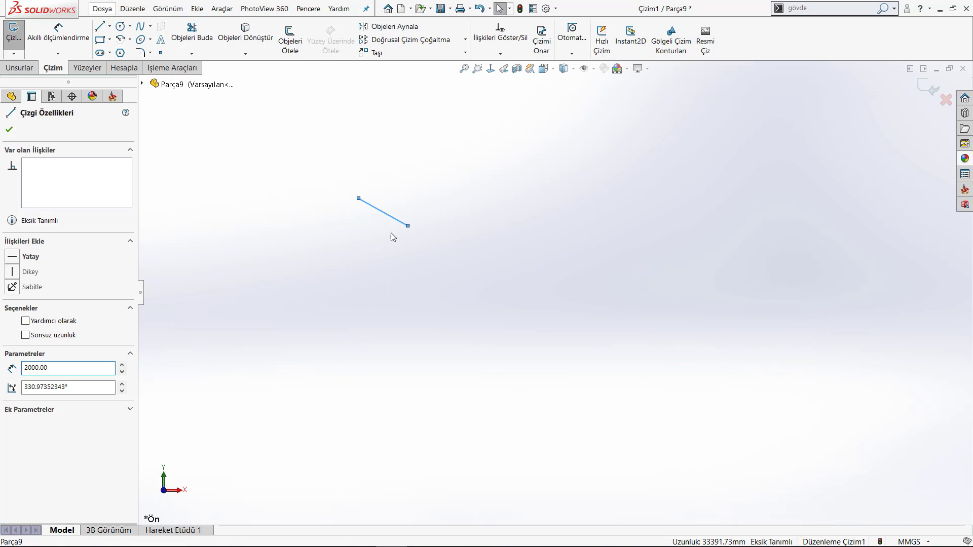
pyautogui.click(99, 386)
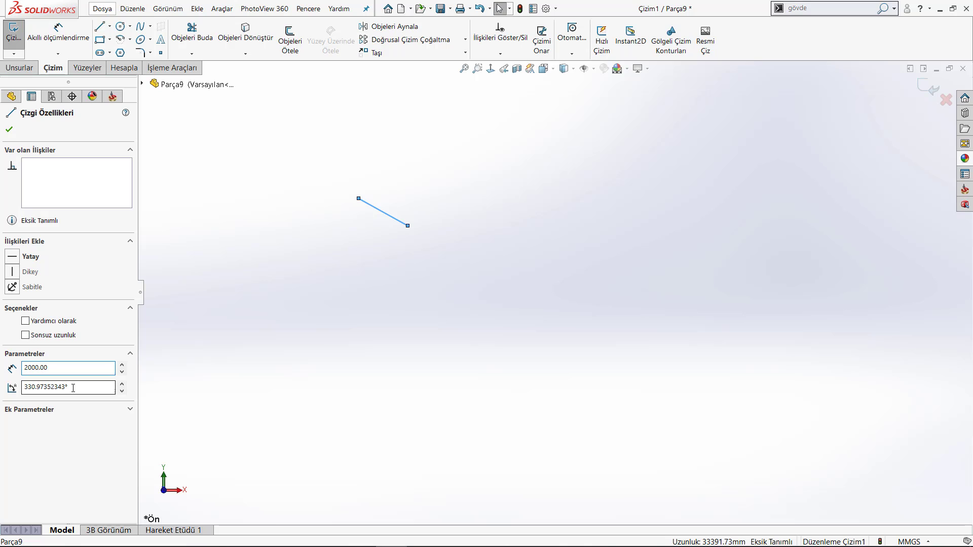
pyautogui.doubleClick(99, 386)
pyautogui.write('45.00')
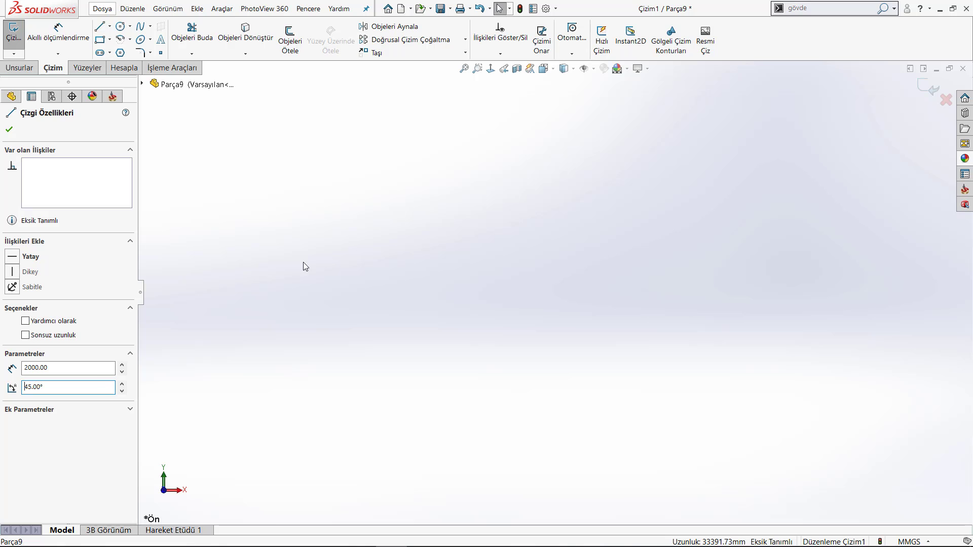
# - Fit the sketch in view, check the 45° angle and re-edit the line's length value
pyautogui.click(465, 69)
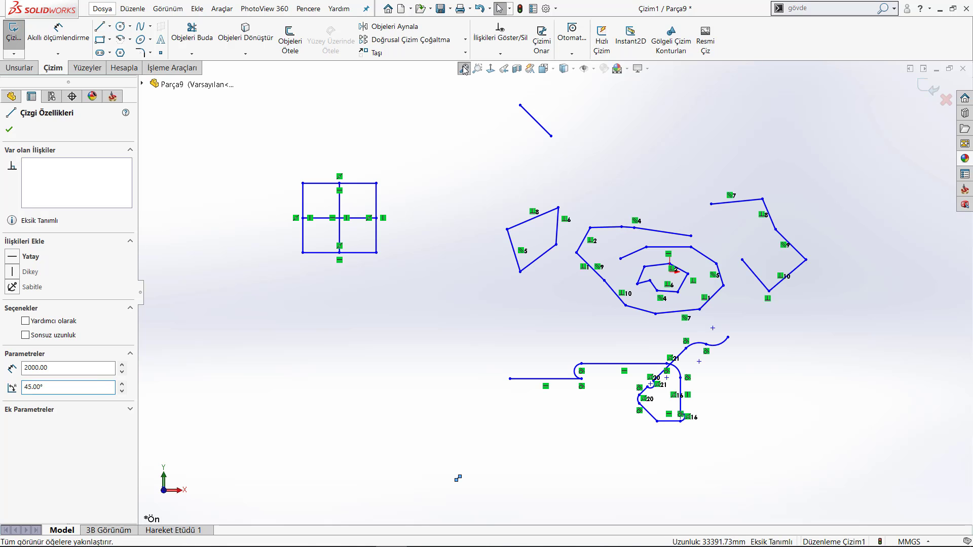
pyautogui.scroll(-3, 465, 462)
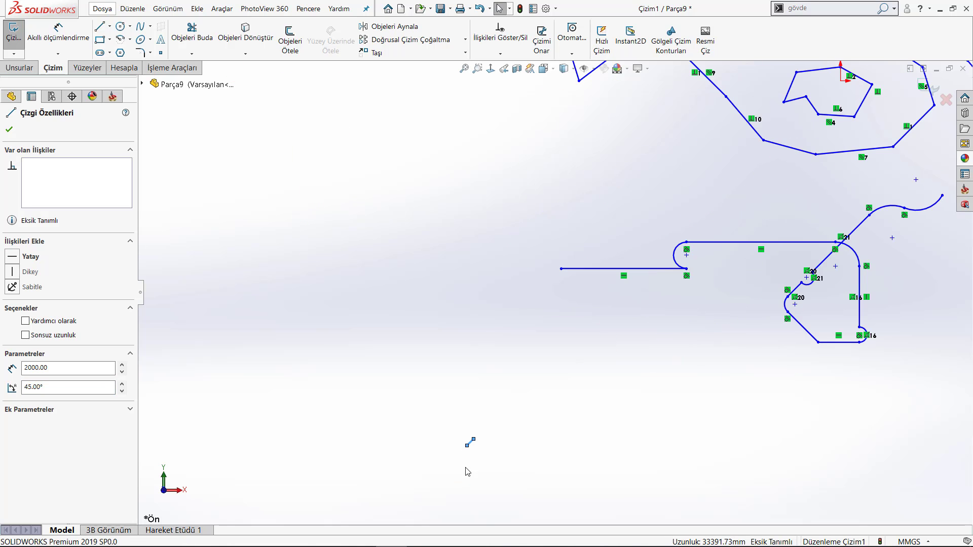
pyautogui.click(48, 390)
pyautogui.click(61, 366)
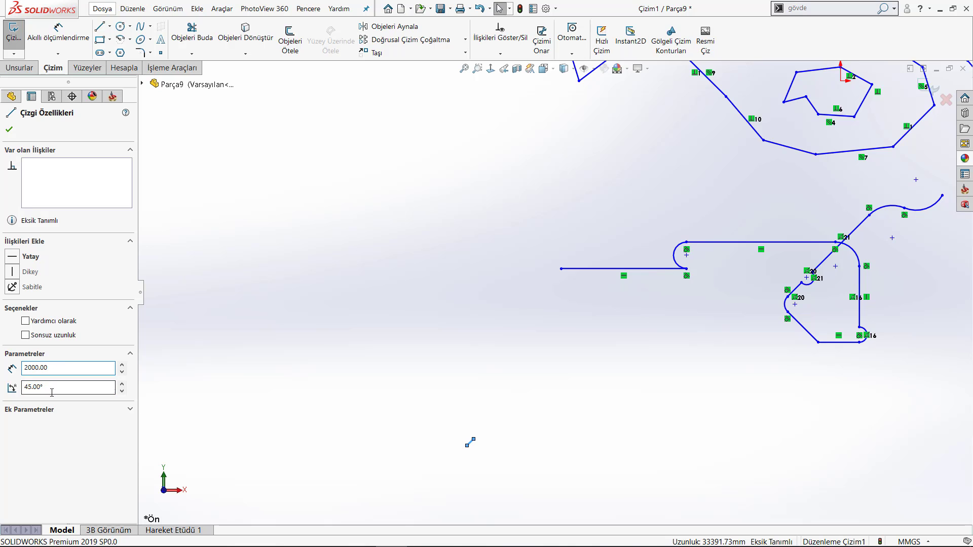
pyautogui.scroll(5, 445, 409)
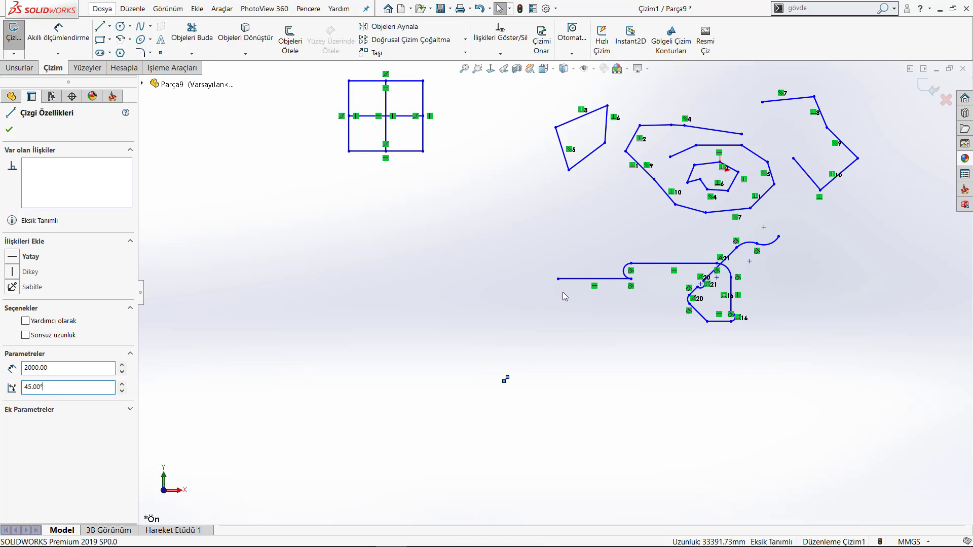
pyautogui.doubleClick(24, 368)
pyautogui.write('3000.00')
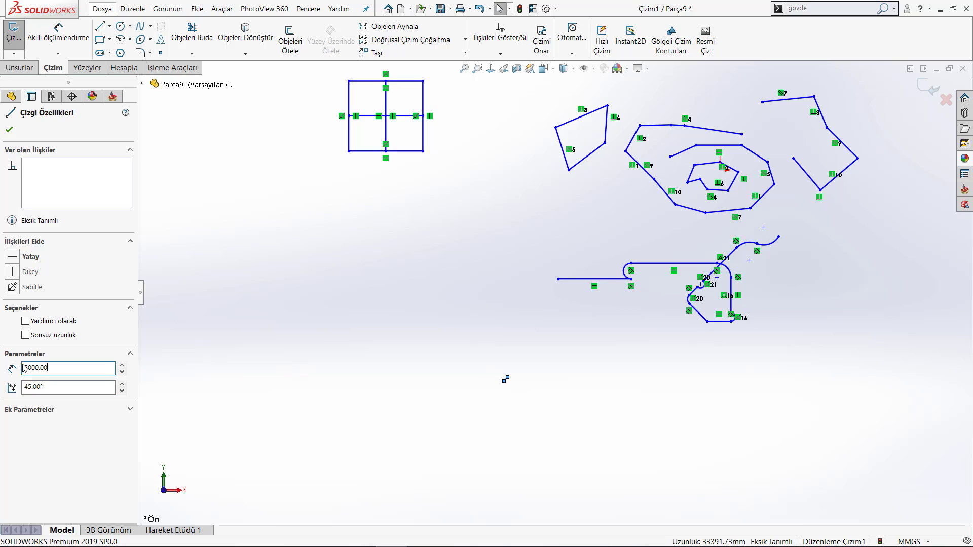
pyautogui.scroll(-3, 491, 382)
pyautogui.scroll(-5, 491, 382)
pyautogui.scroll(-2, 580, 367)
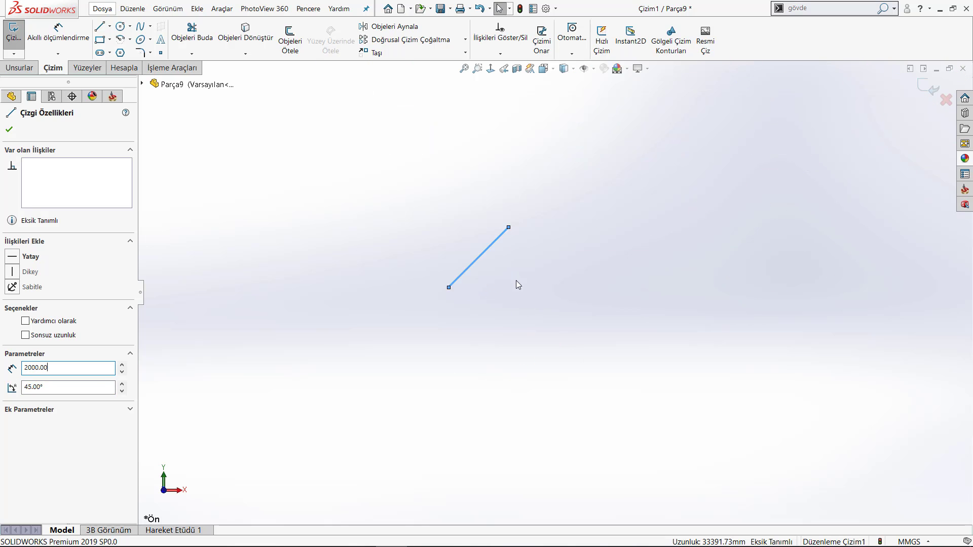
# - Add a 2000.00 length dimension to the long diagonal line
pyautogui.click(500, 285)
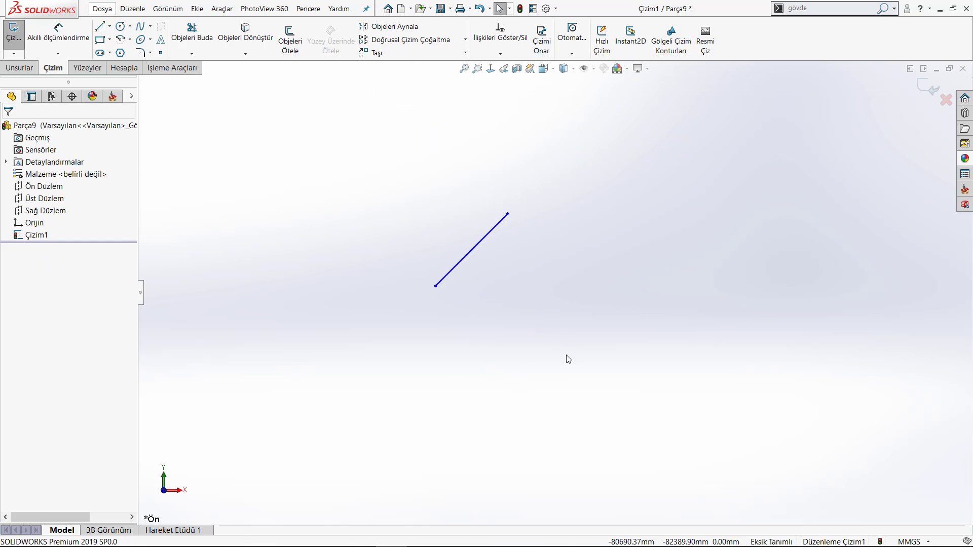
pyautogui.moveTo(565, 358); pyautogui.dragTo(553, 243, button='right')
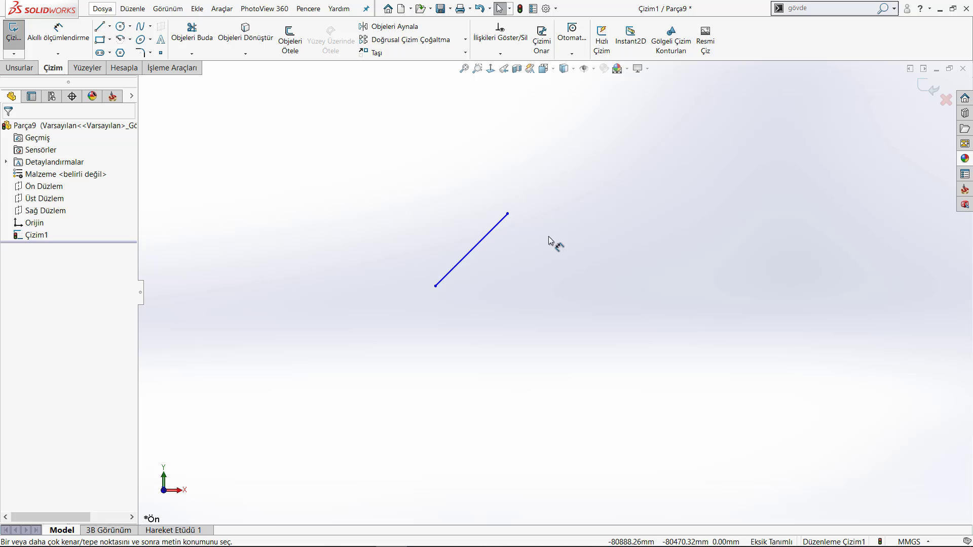
pyautogui.click(474, 248)
pyautogui.click(498, 274)
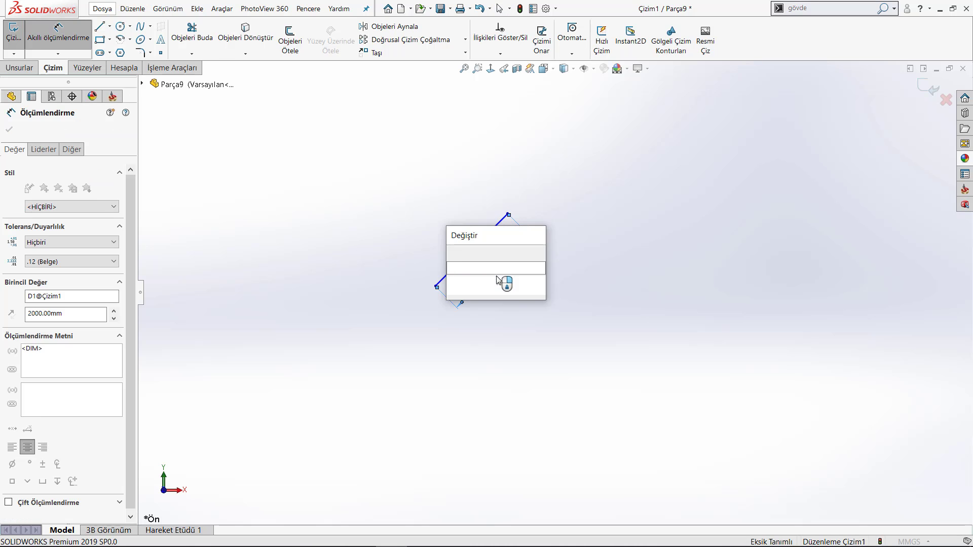
pyautogui.click(451, 253)
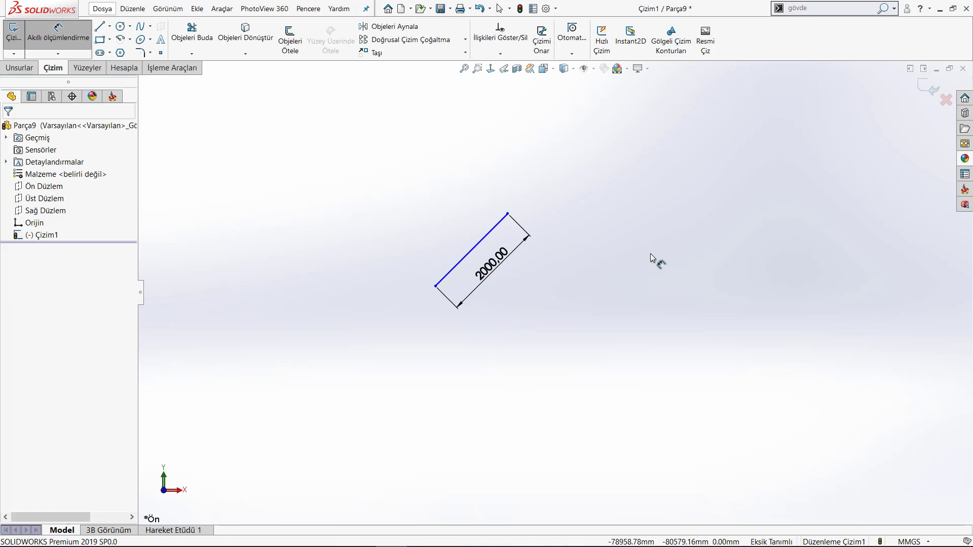
# - Zoom to fit and leave Smart Dimension with the right-click Select (Seç) option
pyautogui.scroll(2, 649, 253)
pyautogui.scroll(2, 670, 308)
pyautogui.scroll(3, 686, 276)
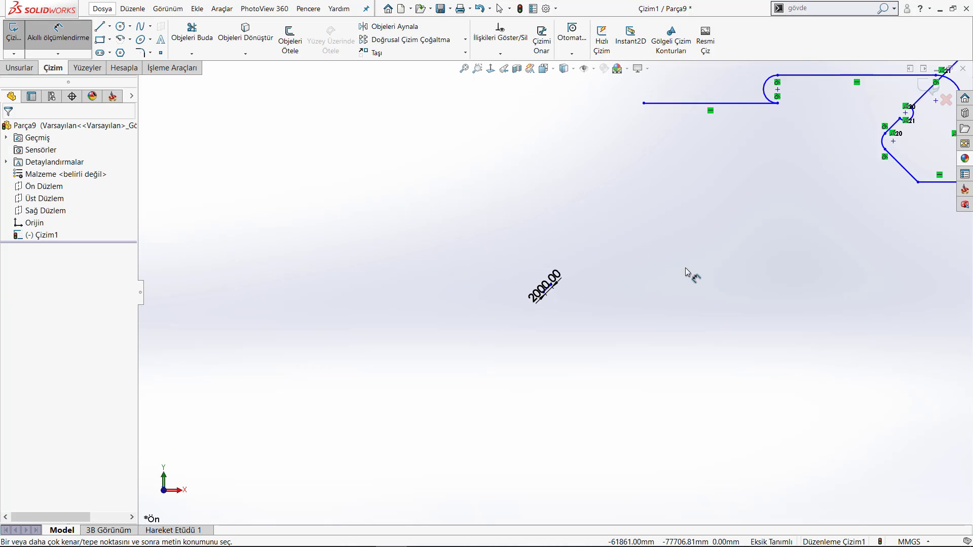
pyautogui.scroll(3, 686, 276)
pyautogui.click(465, 68)
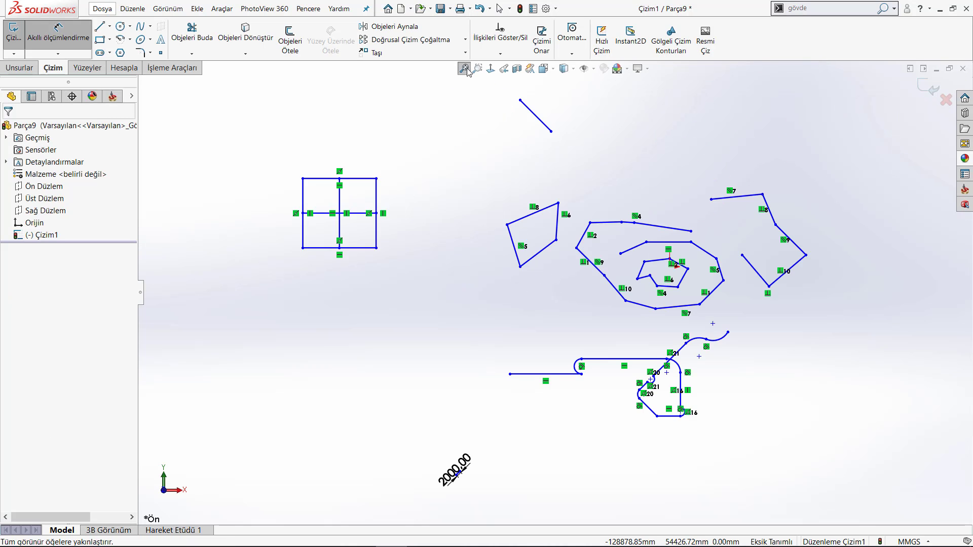
pyautogui.rightClick(470, 264)
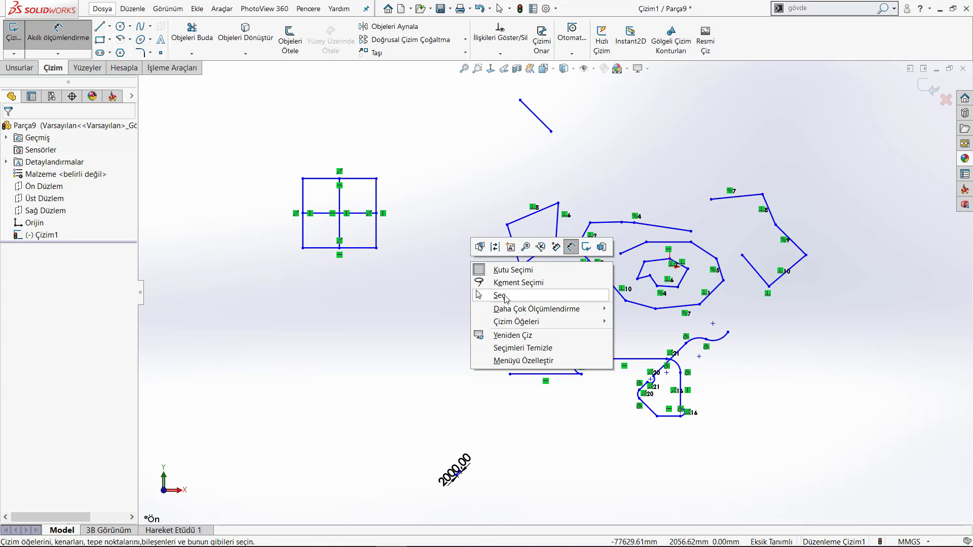
pyautogui.click(507, 298)
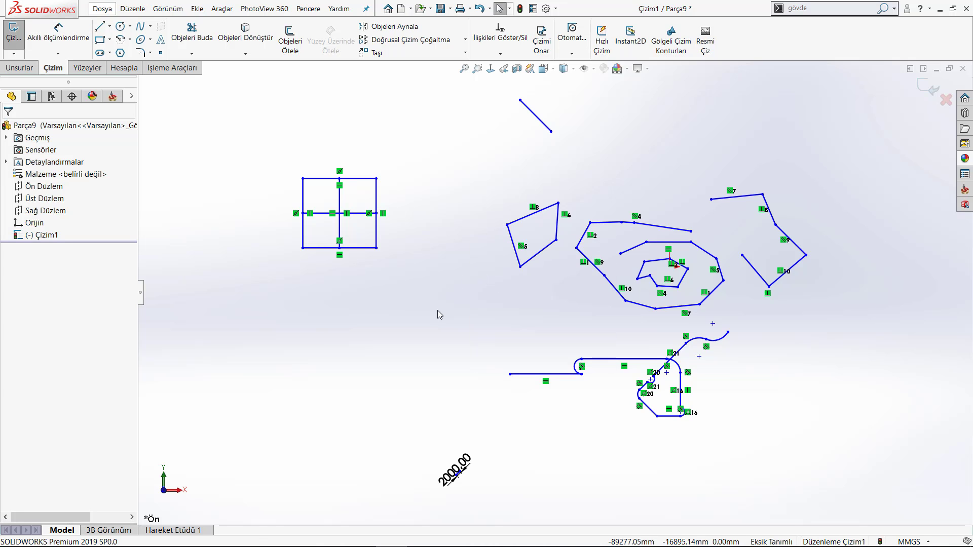
# - Draw a three-line open chain below the square: slanted left, rising bottom, vertical right
pyautogui.press('l')
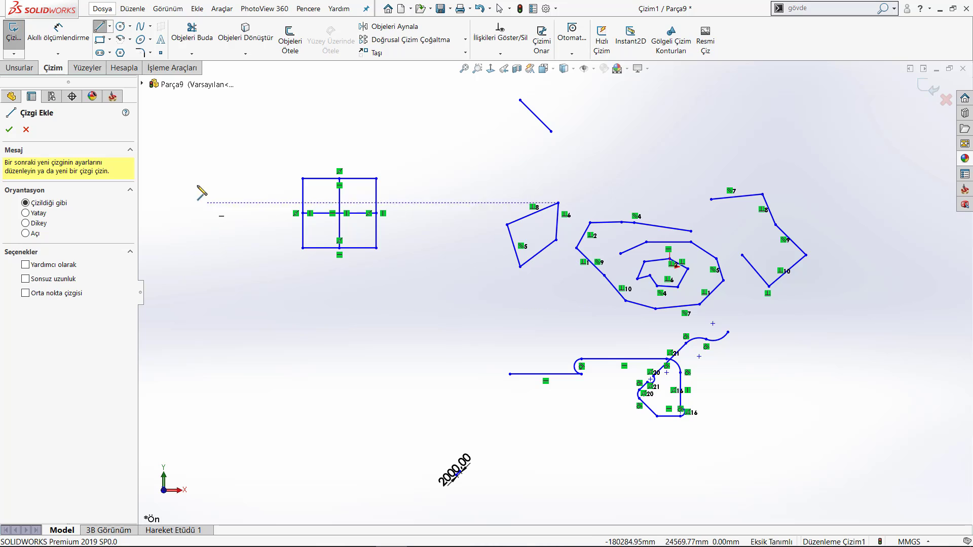
pyautogui.moveTo(425, 315); pyautogui.dragTo(357, 322, button='right')
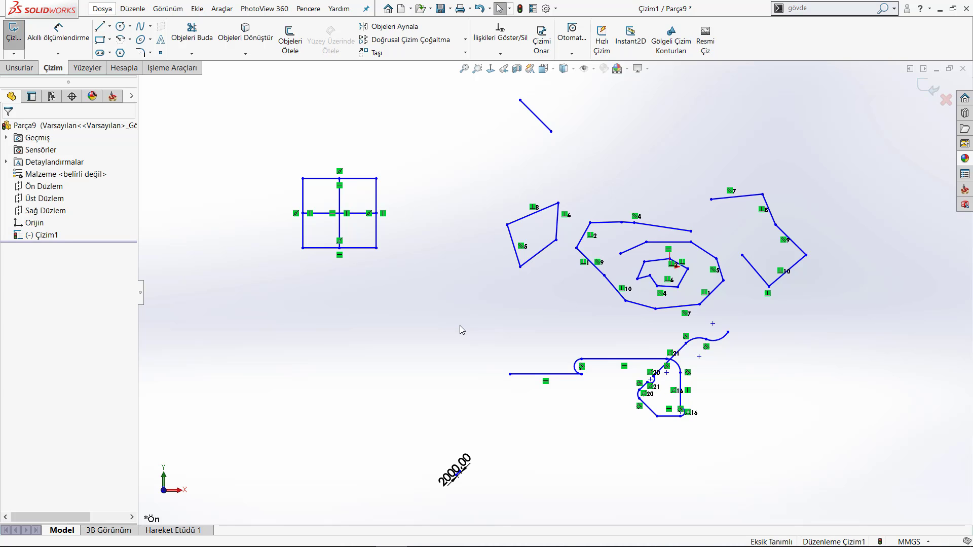
pyautogui.moveTo(460, 325); pyautogui.dragTo(385, 335, button='right')
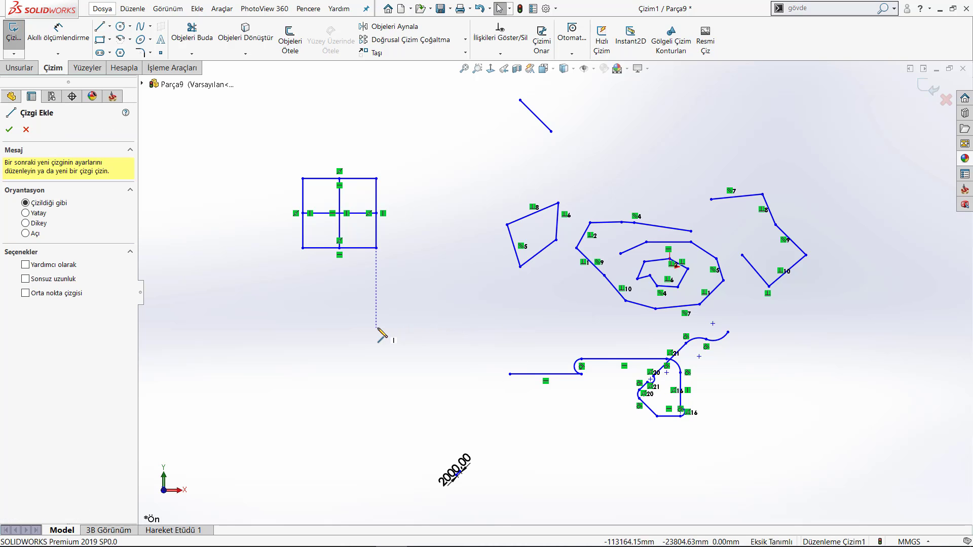
pyautogui.click(324, 332)
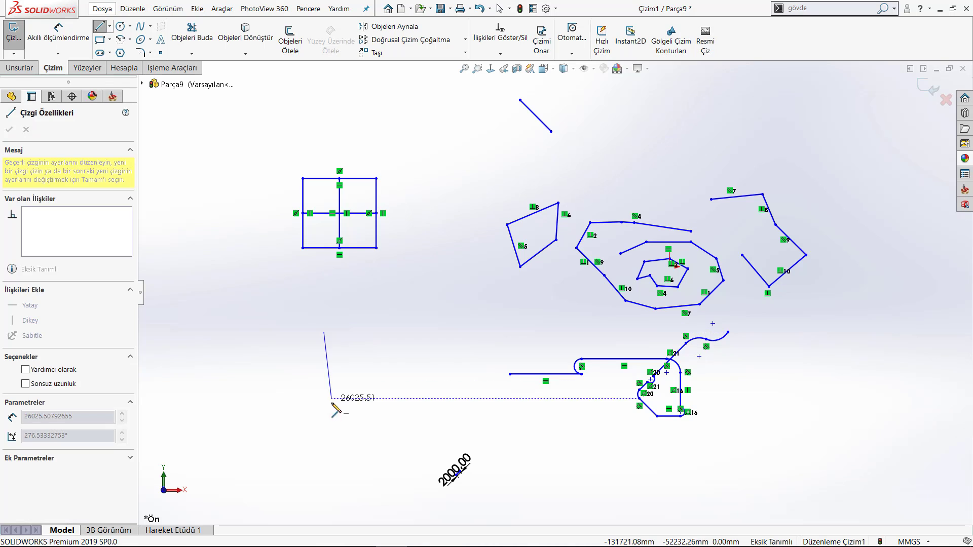
pyautogui.click(331, 403)
pyautogui.click(414, 374)
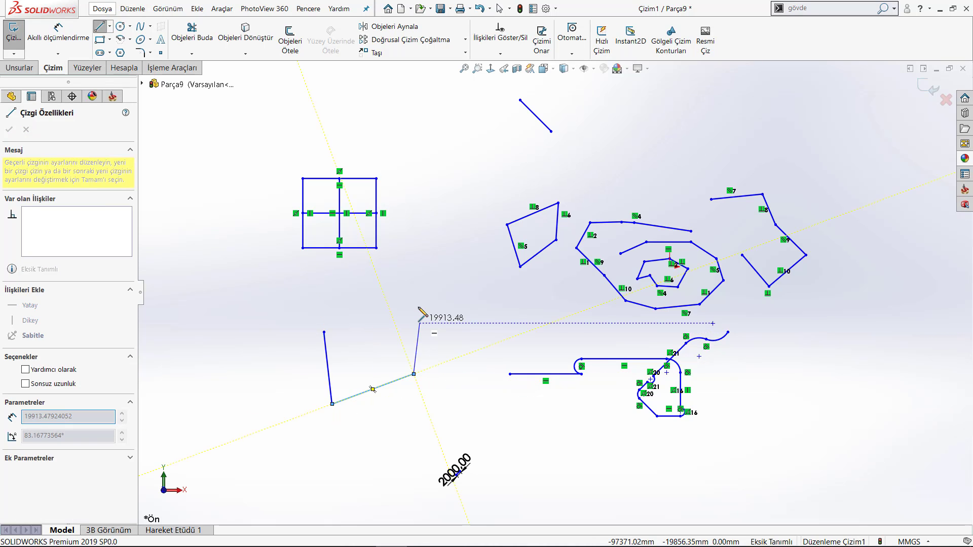
pyautogui.rightClick(414, 293)
pyautogui.click(450, 288)
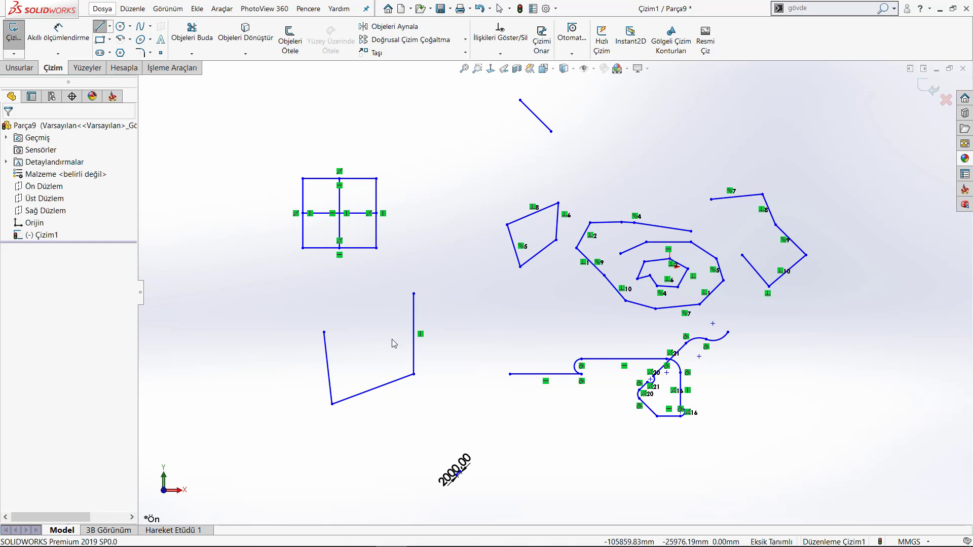
pyautogui.moveTo(289, 268)
pyautogui.mouseDown()
pyautogui.moveTo(321, 315)
pyautogui.moveTo(445, 421)
pyautogui.mouseUp()
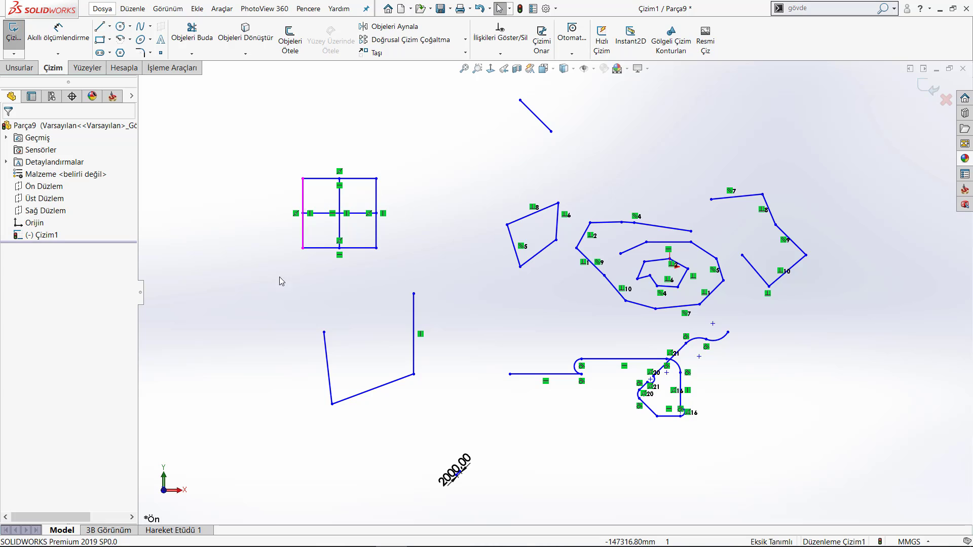
# - Convert the chain's slanted left line into construction geometry
pyautogui.click(330, 370)
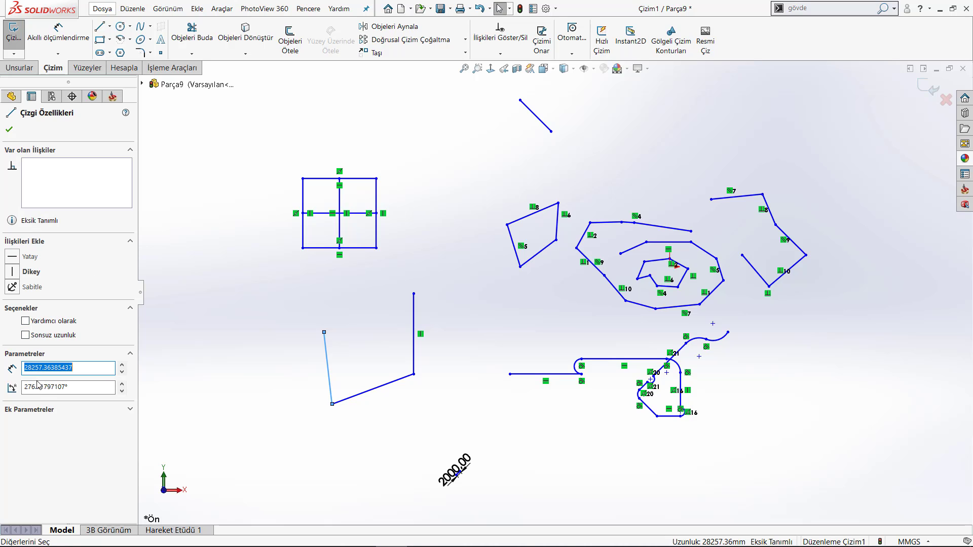
pyautogui.click(221, 347)
pyautogui.scroll(-4, 379, 376)
pyautogui.scroll(-3, 379, 377)
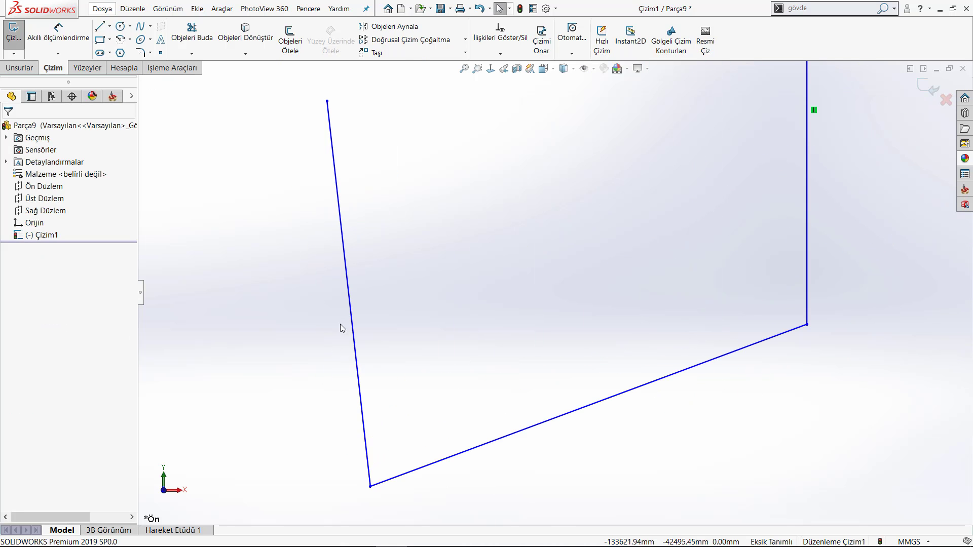
pyautogui.click(349, 282)
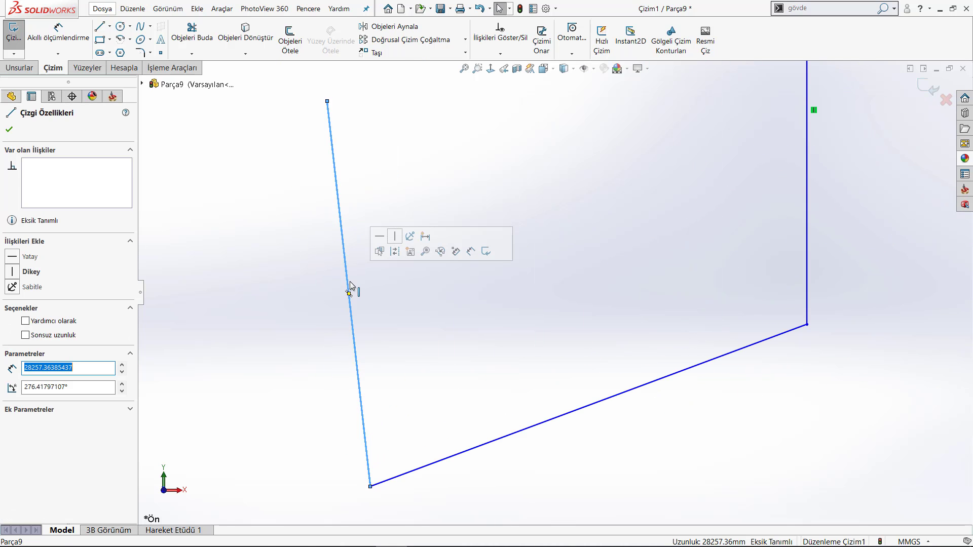
pyautogui.click(395, 252)
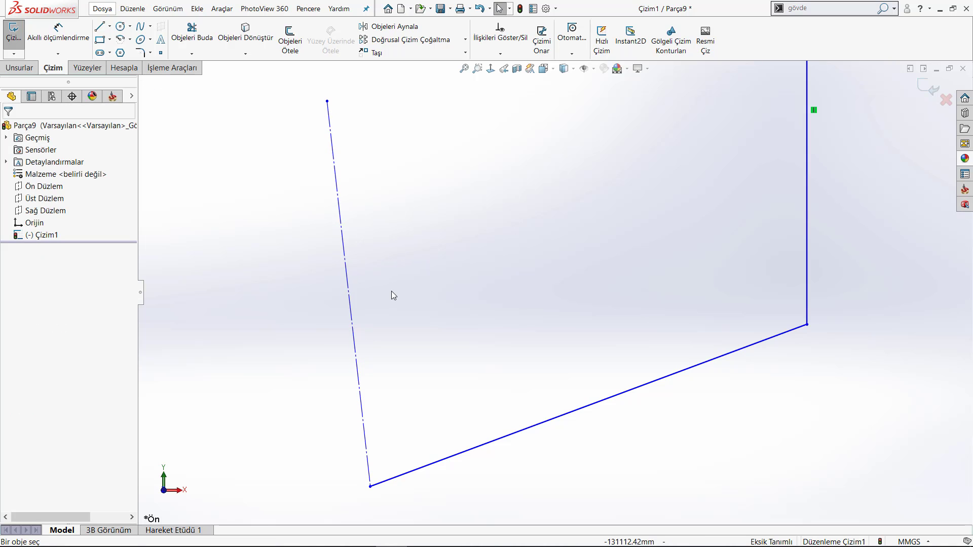
# - Make the chain's bottom line a construction line via 'Yardımcı olarak' in Line Properties
pyautogui.click(460, 457)
pyautogui.click(52, 322)
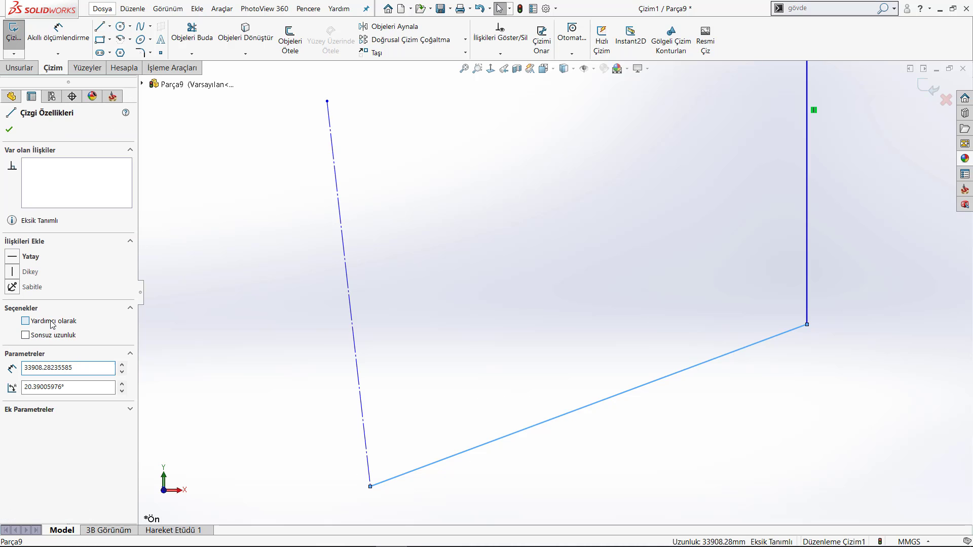
pyautogui.click(527, 309)
pyautogui.scroll(3, 674, 323)
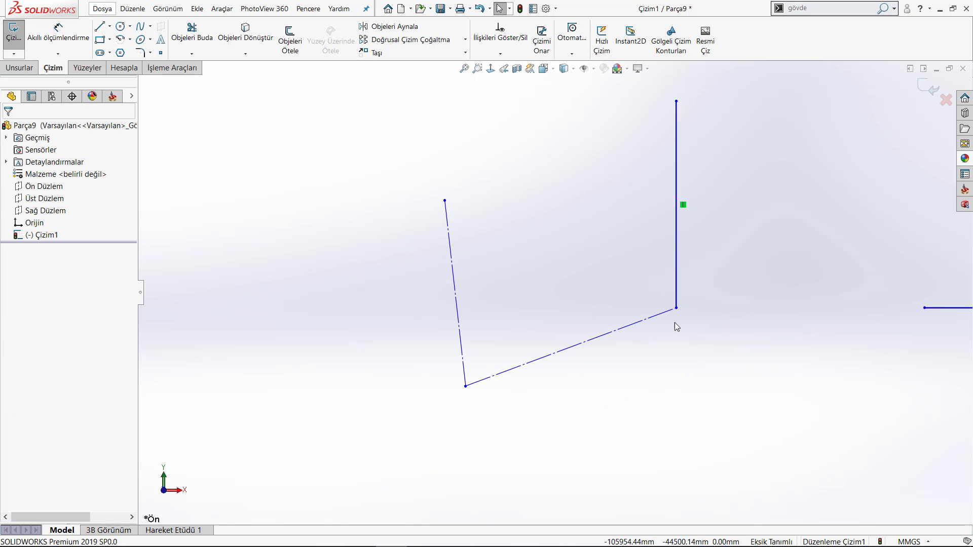
pyautogui.scroll(2, 652, 214)
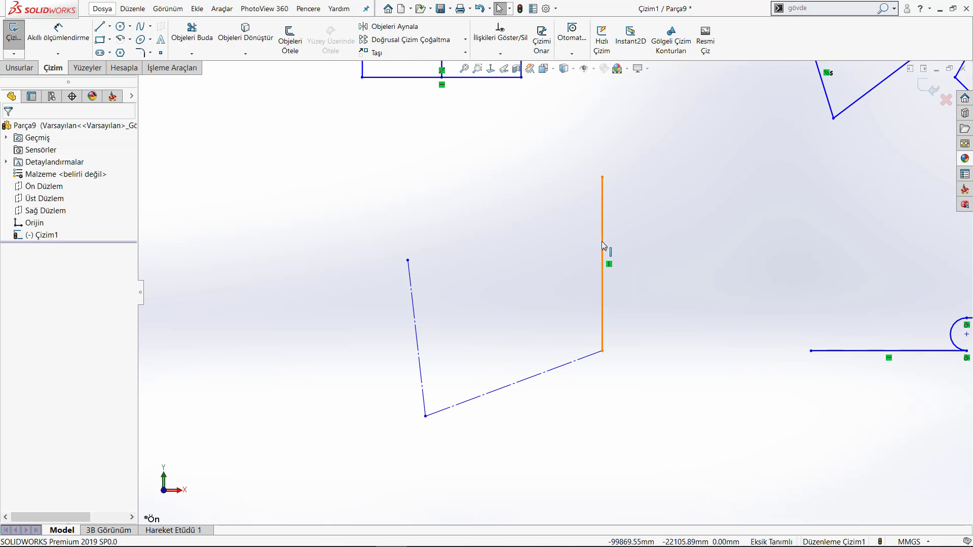
pyautogui.click(601, 242)
# - Set the vertical line to infinite length ('Sonsuz uzunluk') and fit the sketch in view
pyautogui.click(65, 336)
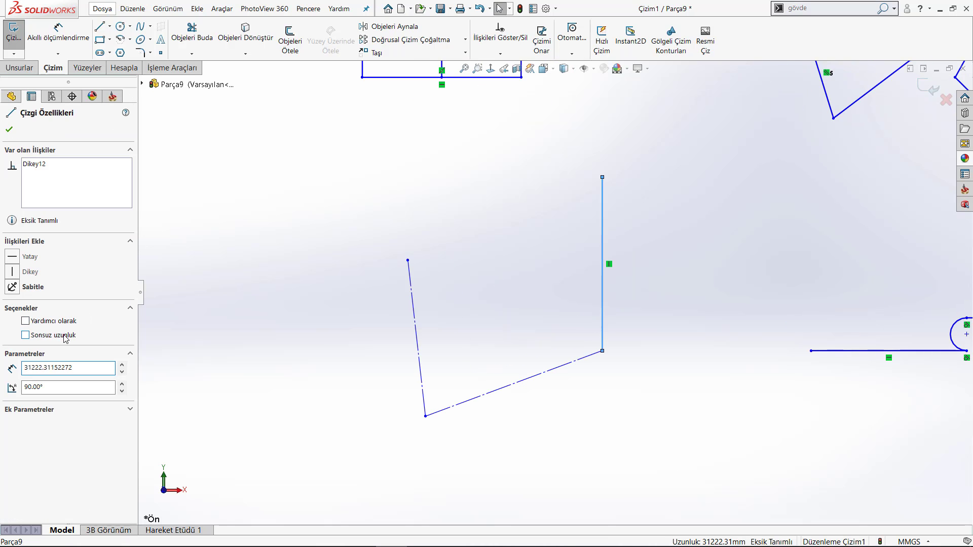
pyautogui.click(443, 177)
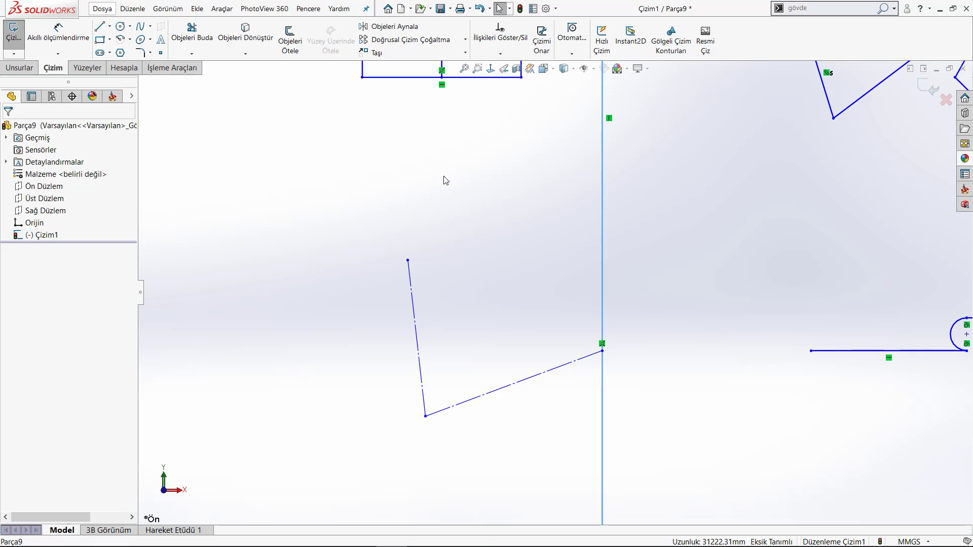
pyautogui.scroll(4, 559, 293)
pyautogui.scroll(3, 601, 326)
pyautogui.scroll(2, 601, 330)
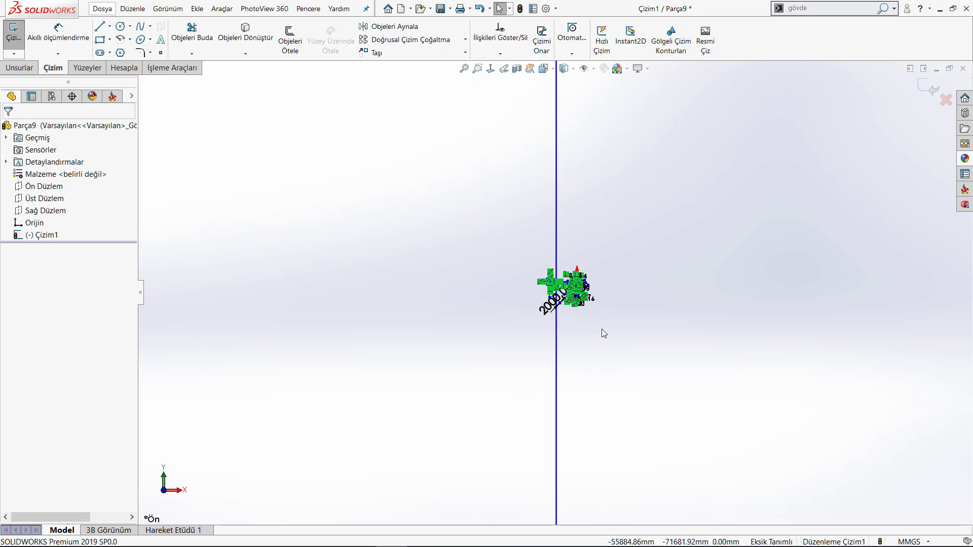
pyautogui.click(464, 68)
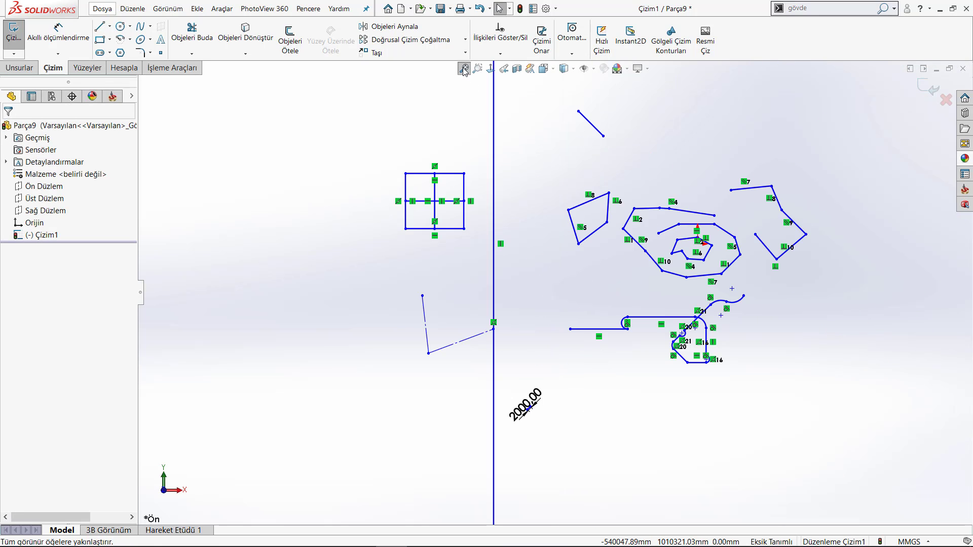
# - Zoom in and out to inspect the infinite vertical line across the whole sketch
pyautogui.scroll(3, 557, 283)
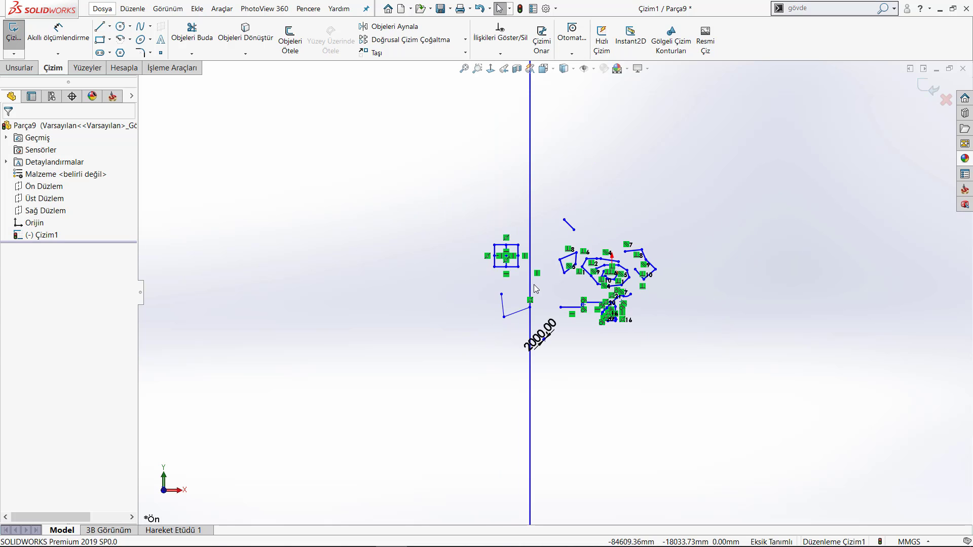
pyautogui.scroll(2, 604, 290)
pyautogui.scroll(2, 604, 297)
pyautogui.scroll(2, 603, 297)
pyautogui.scroll(1, 602, 302)
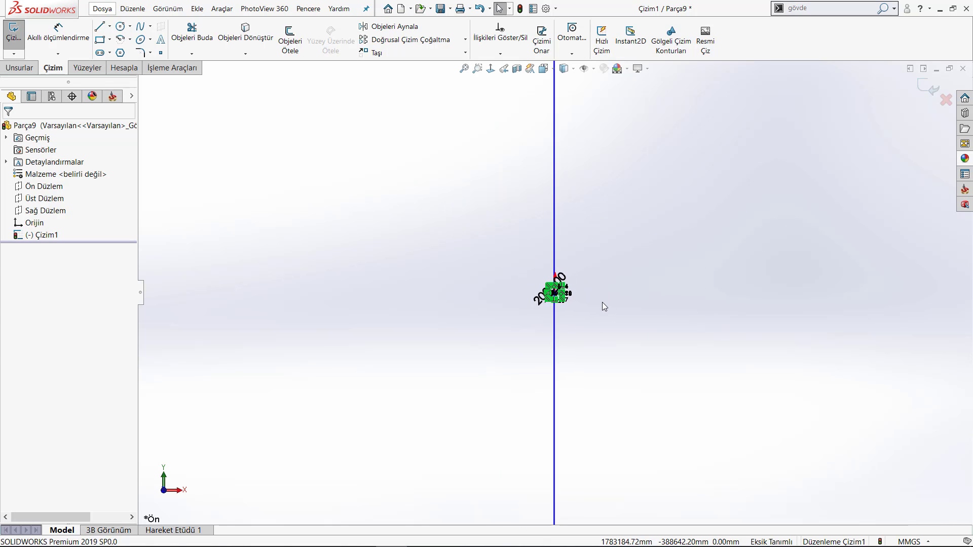
pyautogui.scroll(1, 602, 302)
pyautogui.scroll(1, 593, 293)
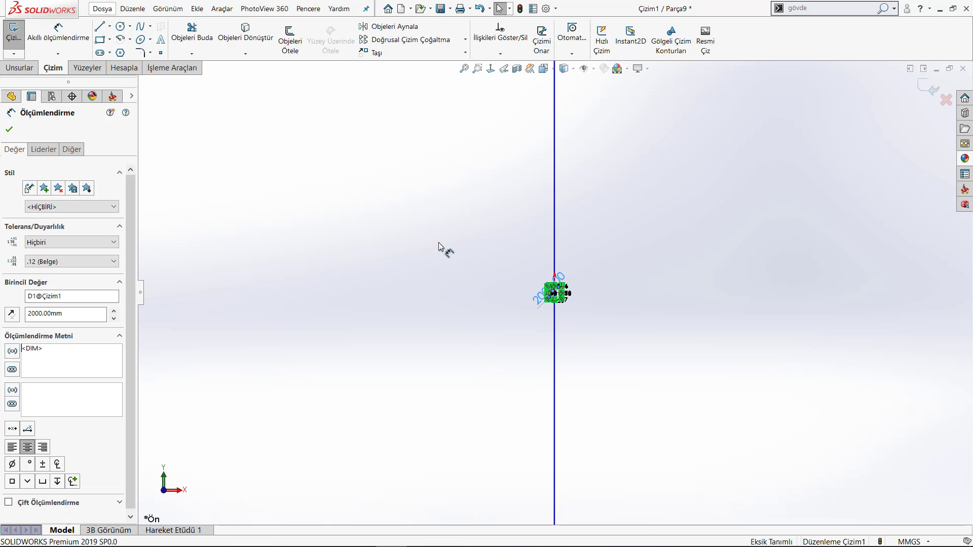
pyautogui.press('Escape')
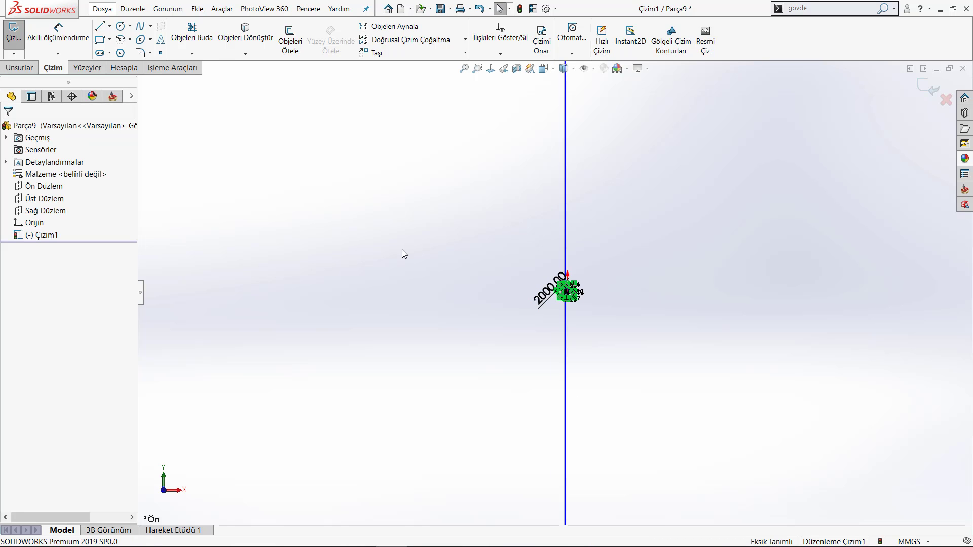
pyautogui.scroll(-3, 422, 257)
pyautogui.scroll(-1, 422, 257)
pyautogui.scroll(-2, 422, 257)
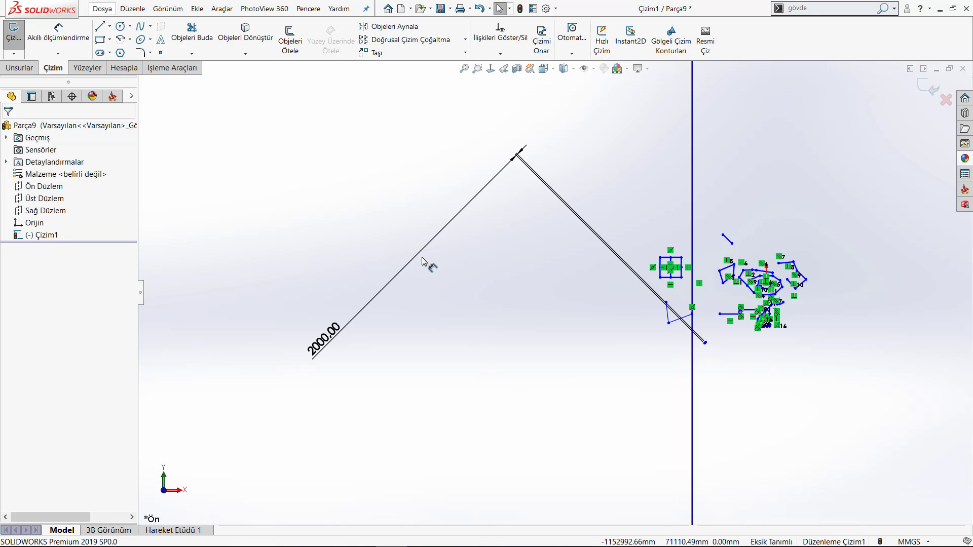
pyautogui.scroll(-2, 811, 271)
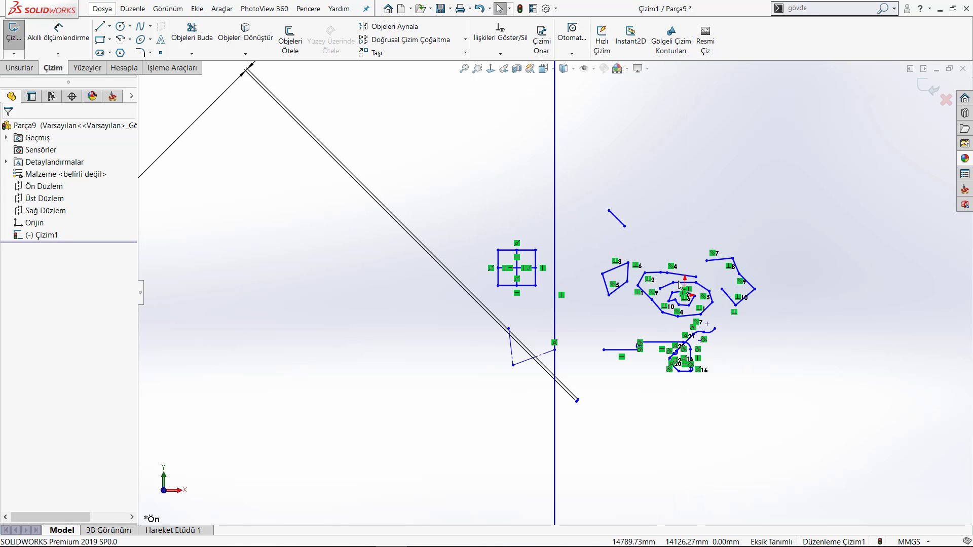
pyautogui.scroll(-2, 760, 276)
pyautogui.scroll(2, 701, 279)
pyautogui.scroll(1, 731, 287)
pyautogui.scroll(1, 730, 287)
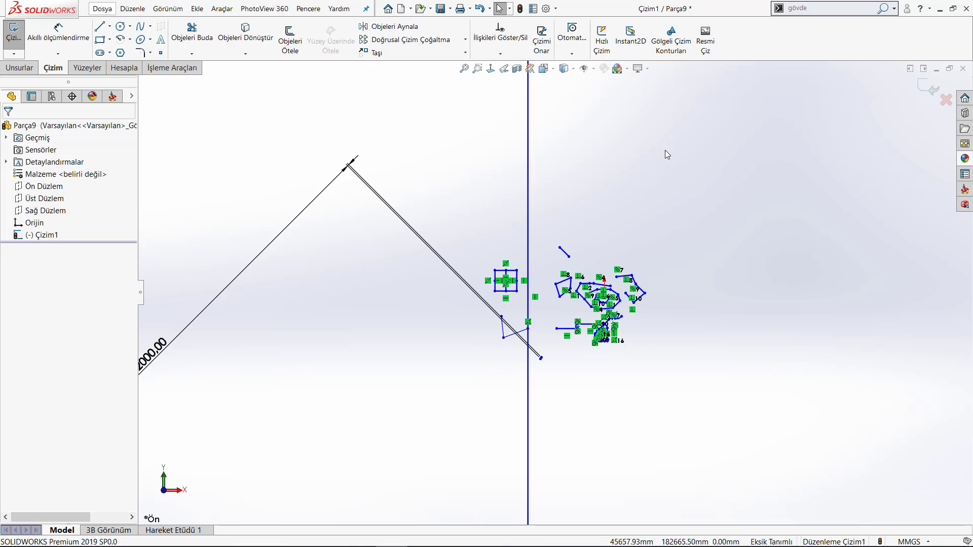
pyautogui.scroll(1, 668, 148)
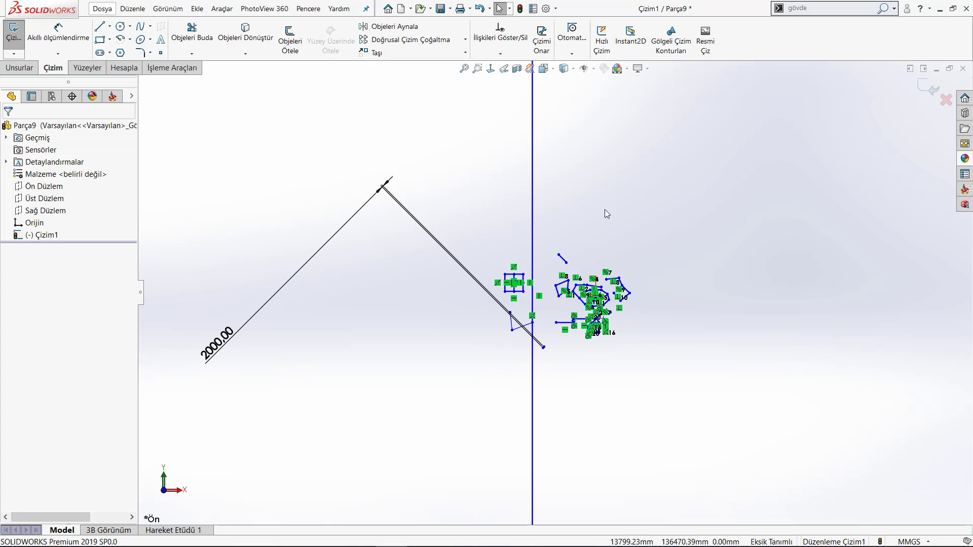